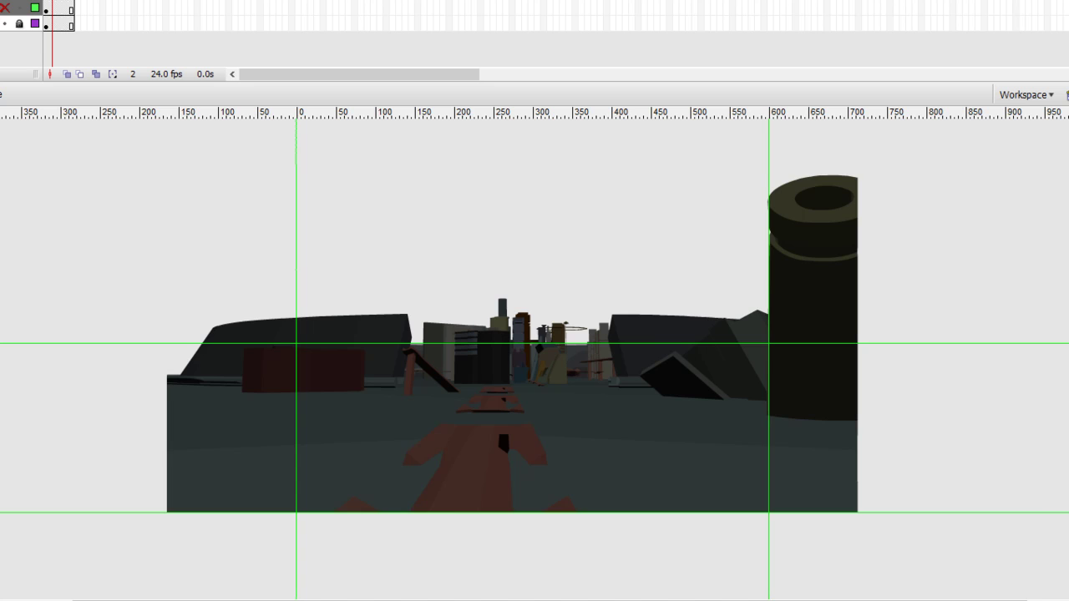
- Scrub to frame 213 on the third layer, then play the deleted-scene shots from frame 17
scroll(535, 351, "down", 1)
scroll(535, 351, "up", 2)
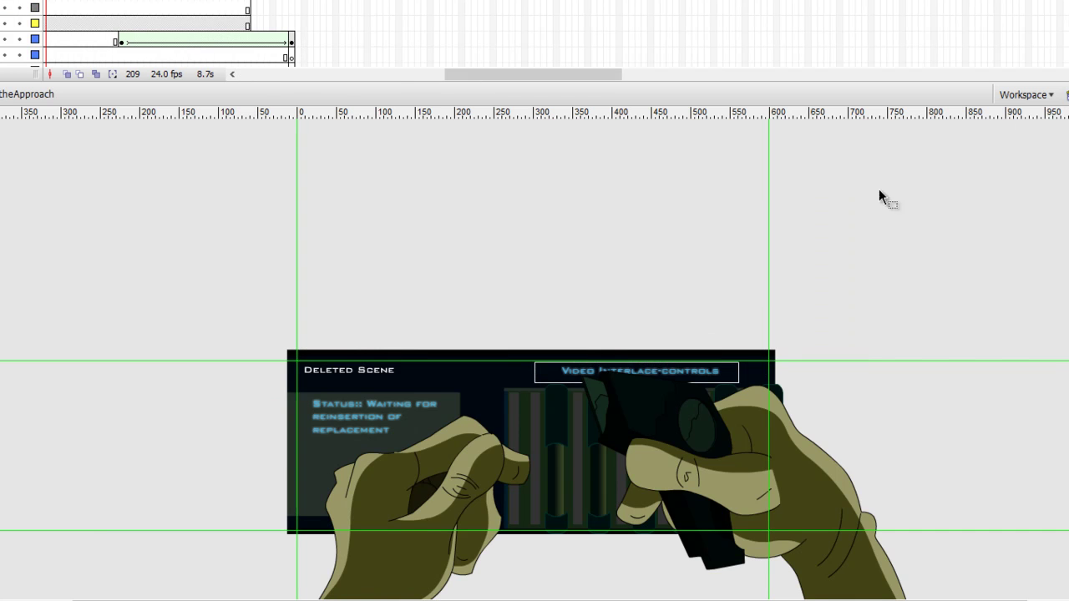
left_click(71, 39)
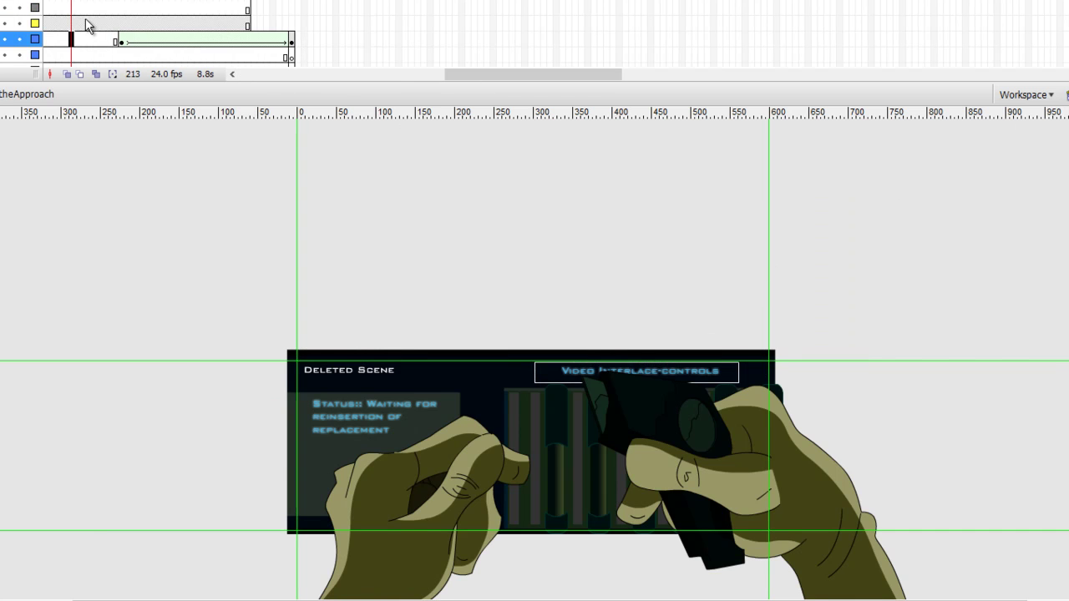
left_click_drag(540, 73, 335, 74)
left_click(140, 39)
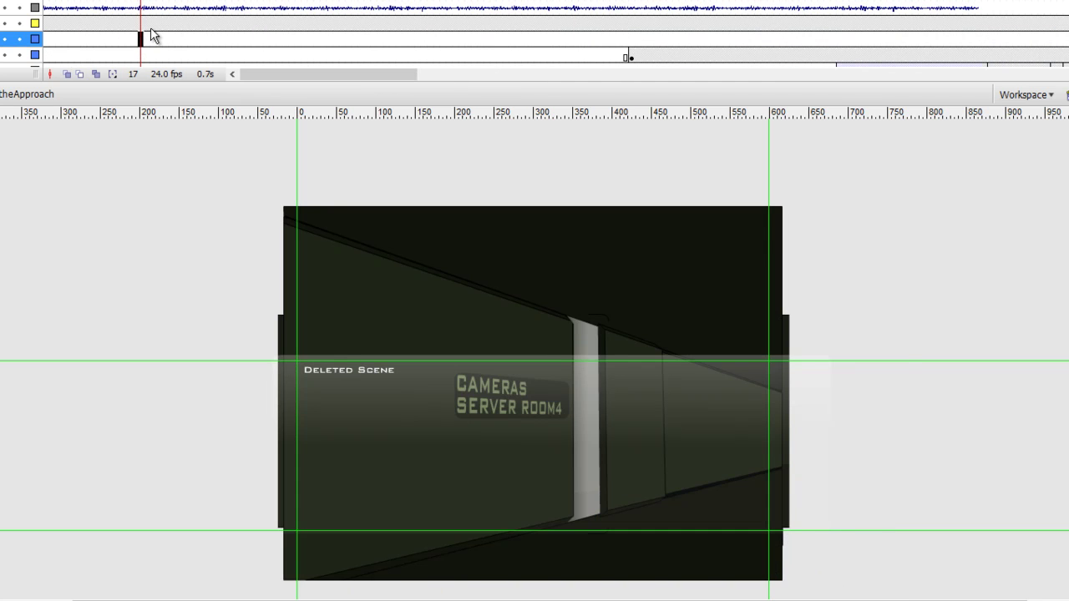
key("Return")
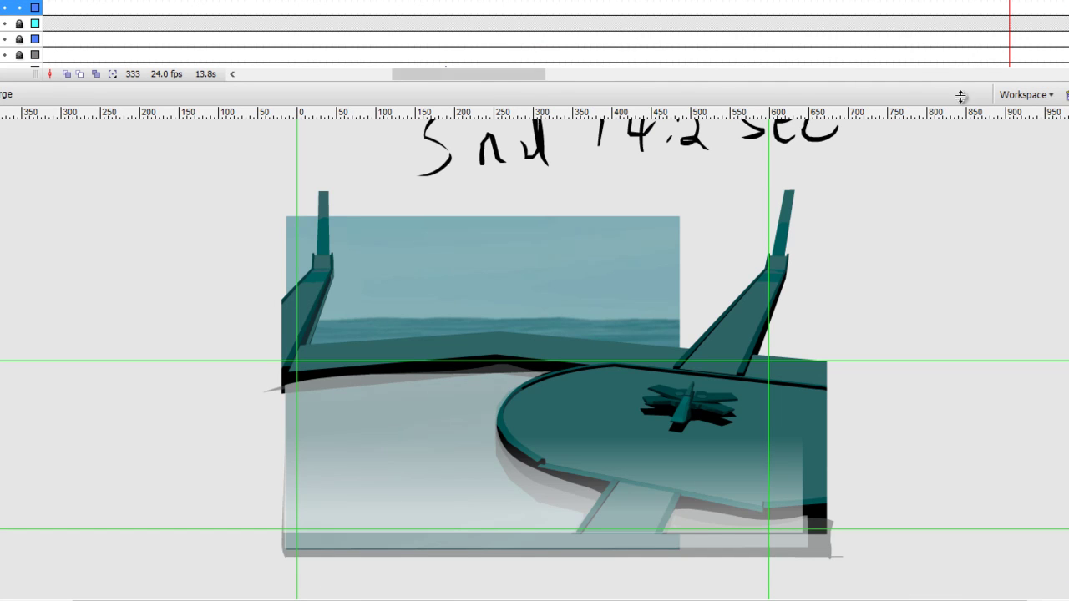
- Play the seaside platform scene from frame 6
mouse_move(481, 75)
left_mouse_down()
mouse_move(355, 80)
mouse_move(306, 55)
mouse_move(324, 84)
left_mouse_up()
left_click(112, 39)
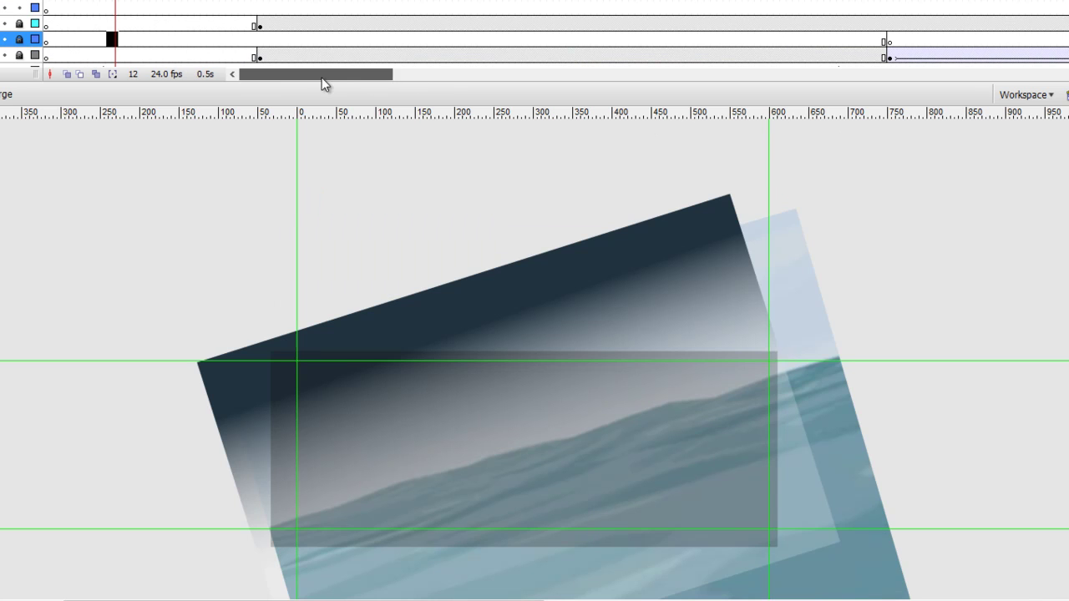
left_click(77, 40)
key("Return")
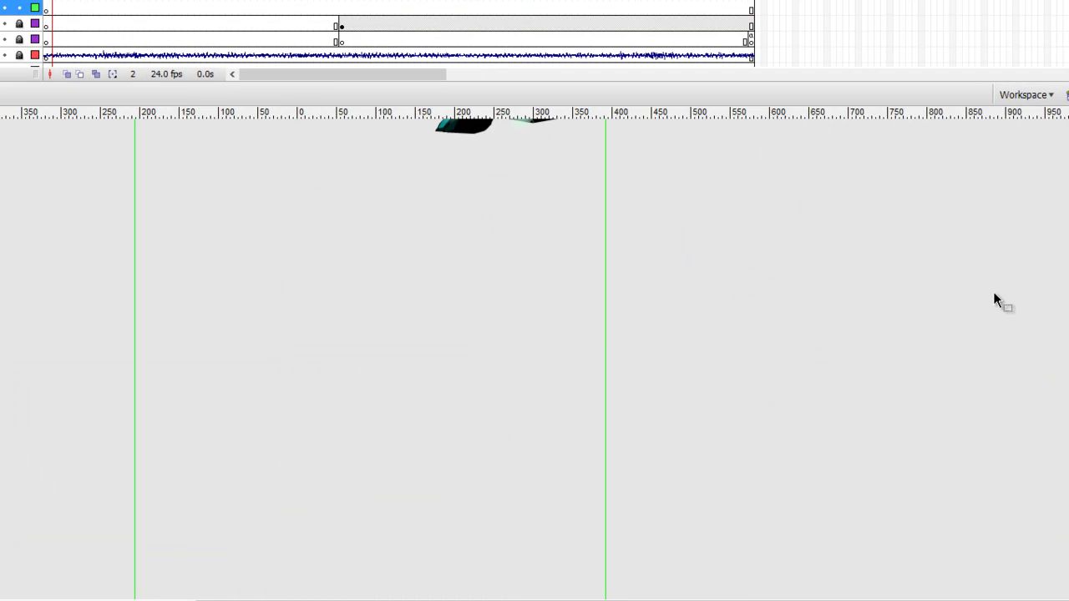
- Zoom out twice and replay the jet flying over the water from frame 6
key("ctrl+minus")
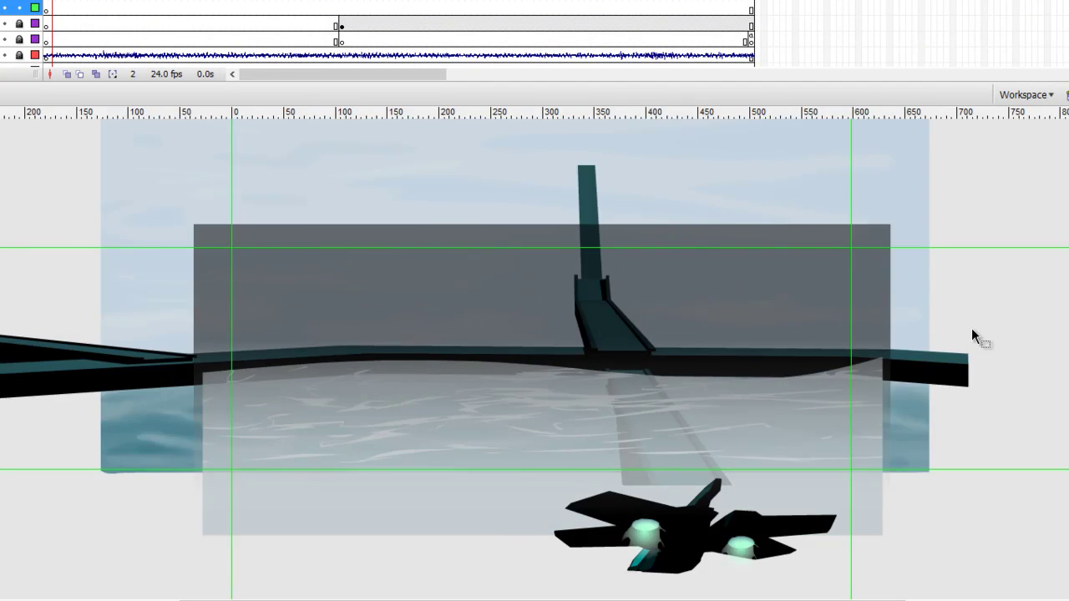
key("ctrl+minus")
left_click(77, 25)
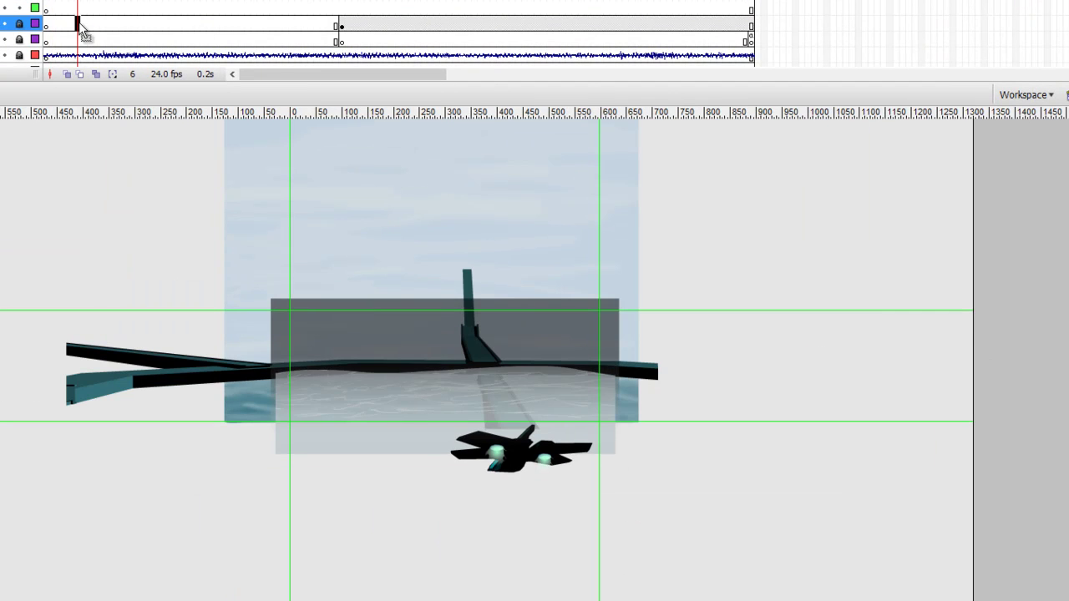
key("Return")
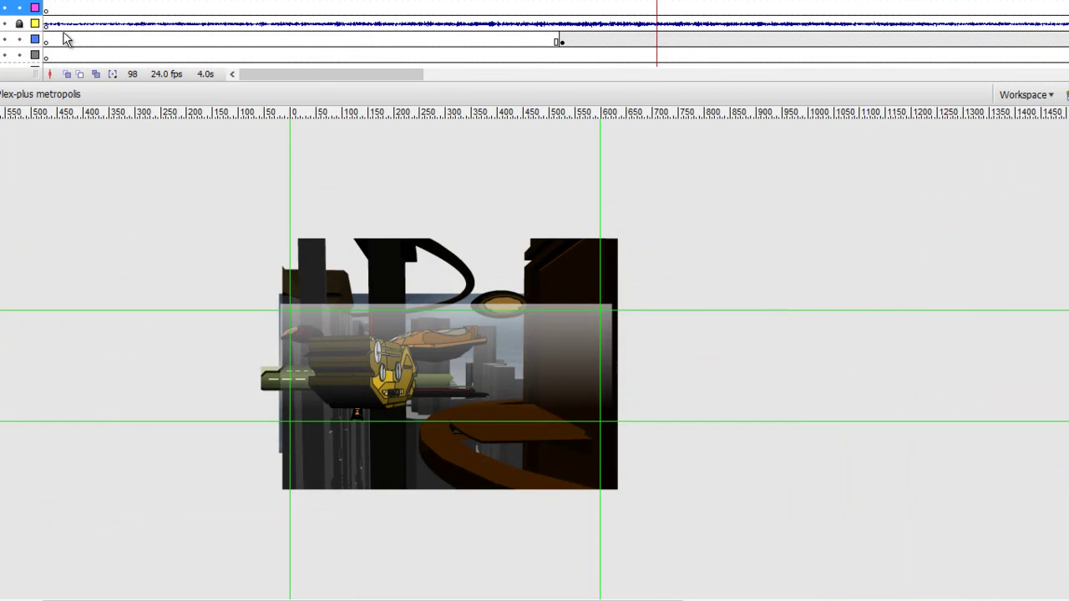
- Play the metropolis scene from its first frame, zoomed in on the stage
left_click(65, 39)
key("Return")
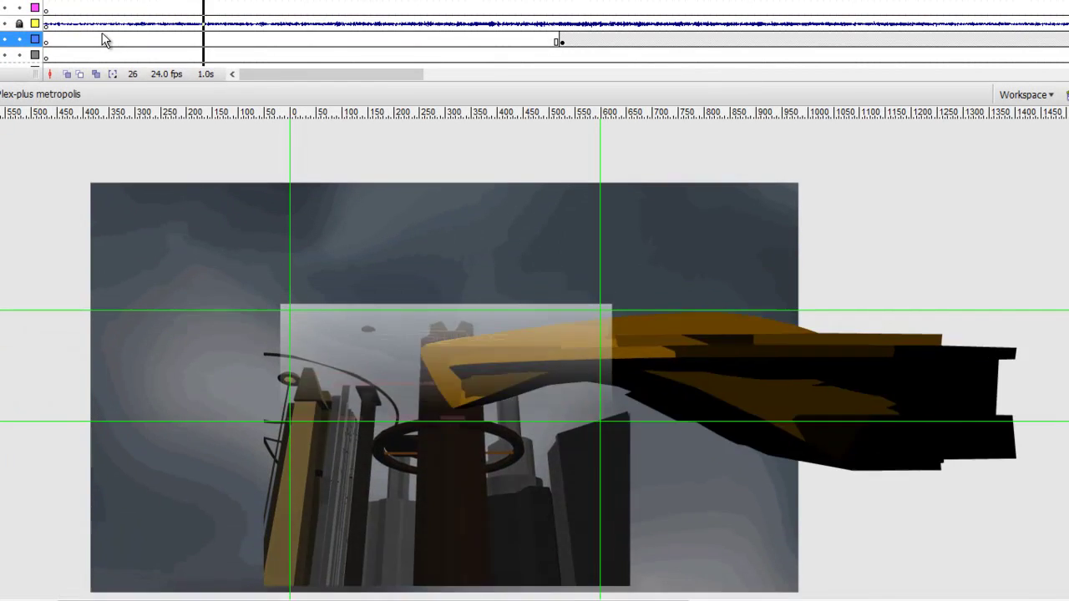
key("ctrl+equal")
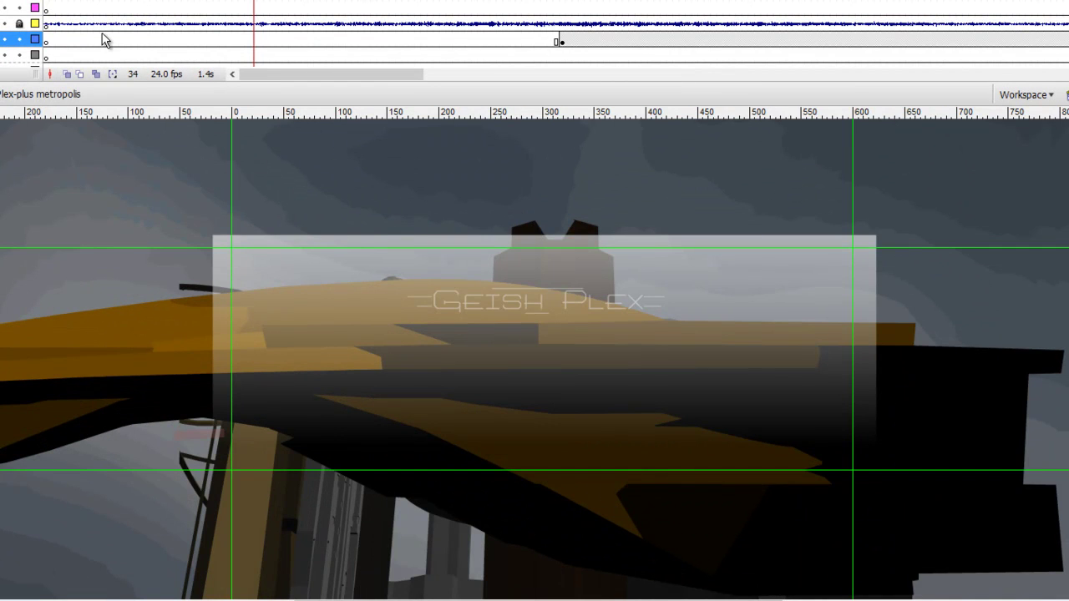
key("Return")
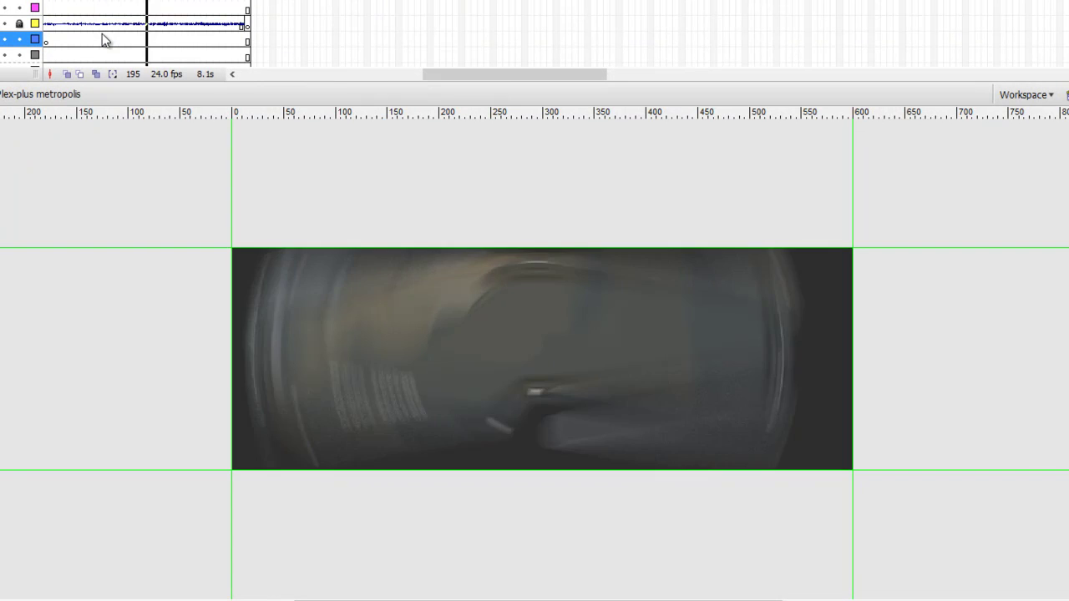
- Play the ship-boarding scene from frame 16, then enlarge the timeline to show every layer
left_click(1065, 94)
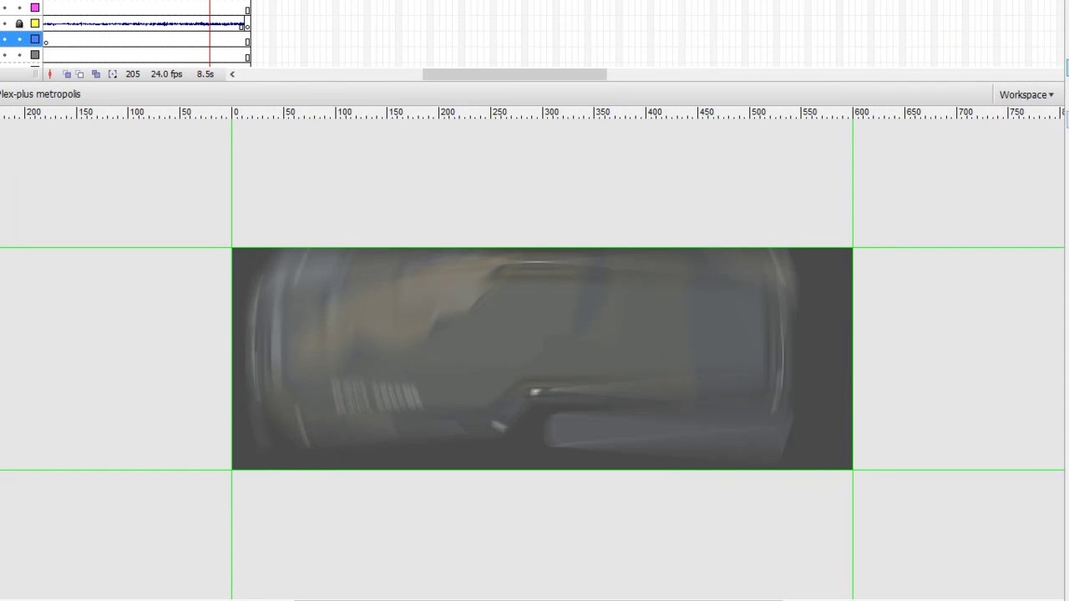
left_click(1061, 125)
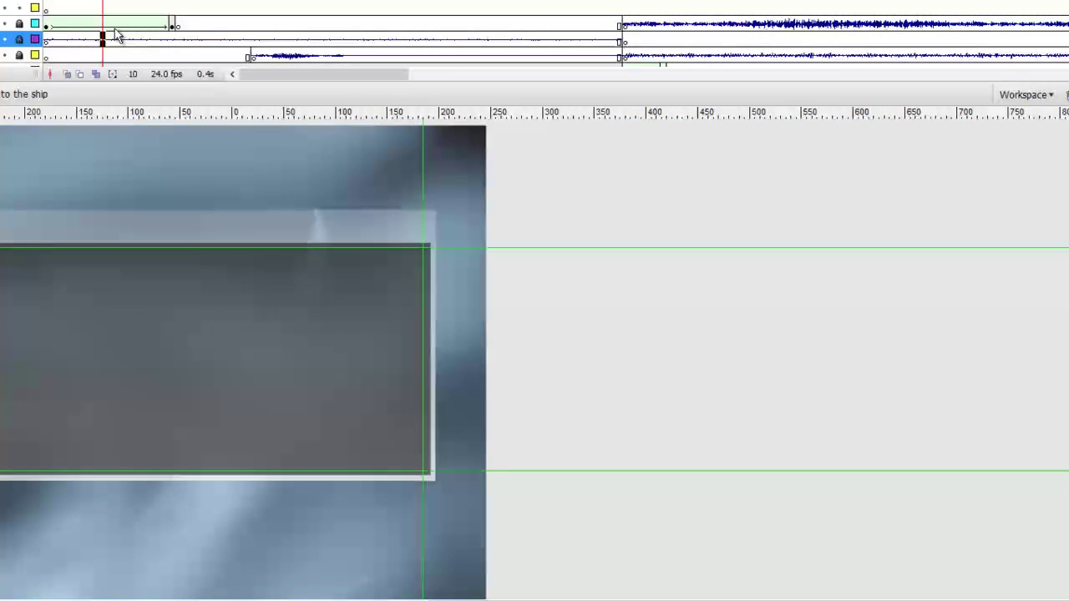
left_click(102, 39)
key("Return")
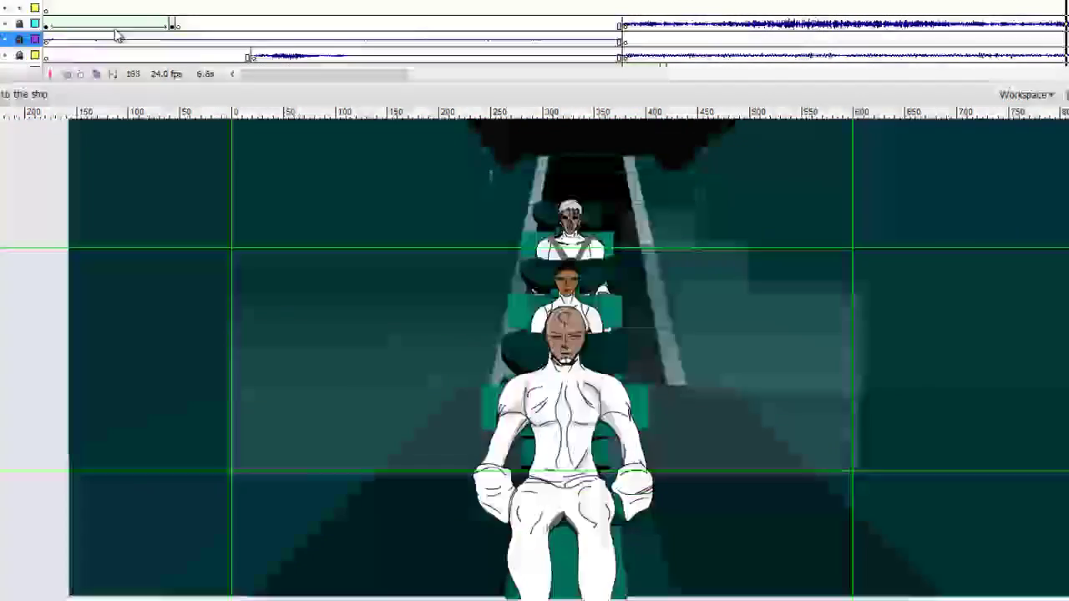
key("Return")
mouse_move(681, 87)
left_mouse_down()
mouse_move(664, 224)
mouse_move(694, 364)
left_mouse_up()
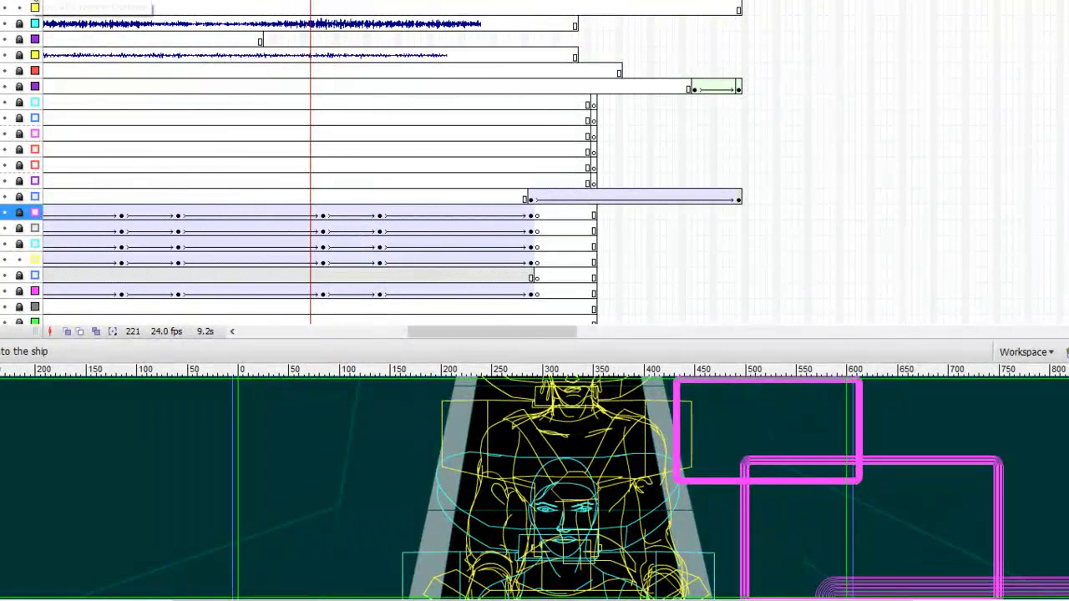
- Restore full-colour layers, shrink the timeline, and play the mission briefing scene
left_click(35, 8, "alt")
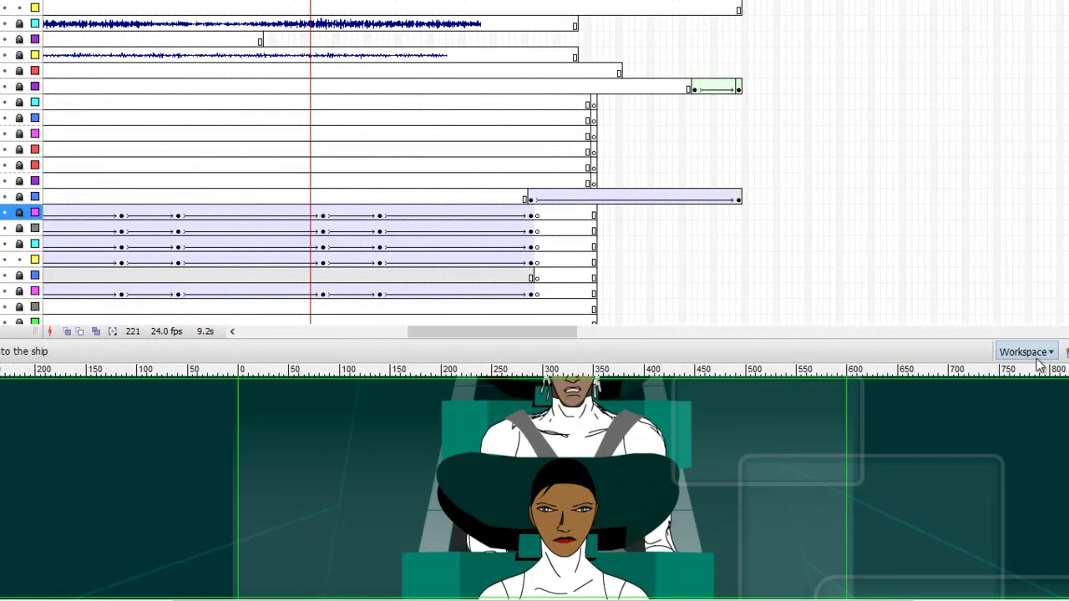
mouse_move(866, 340)
left_mouse_down()
mouse_move(866, 95)
mouse_move(866, 188)
left_mouse_up()
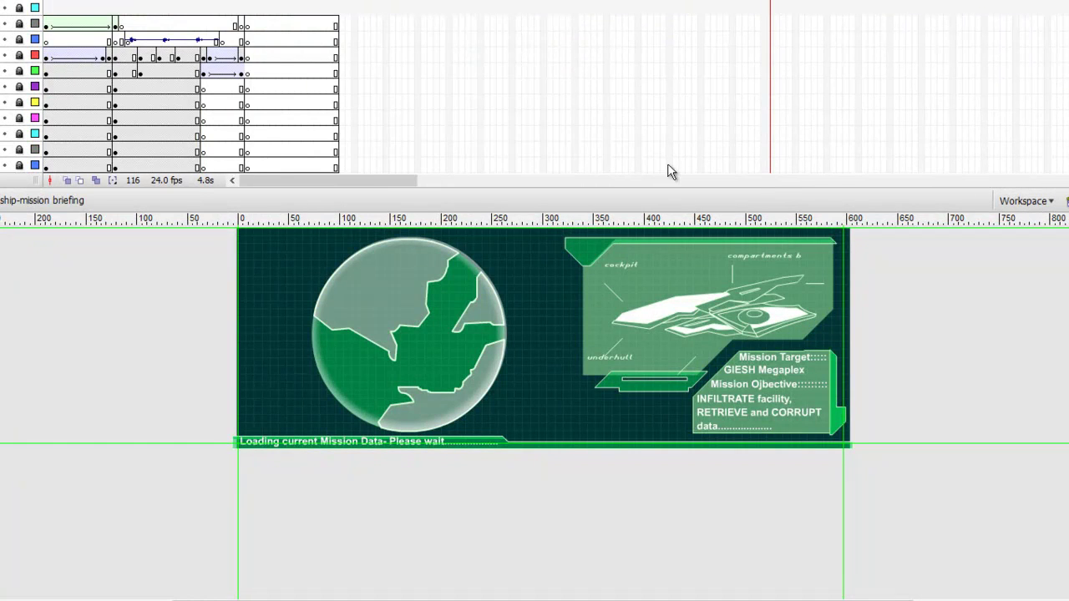
left_click(59, 121)
key("Return")
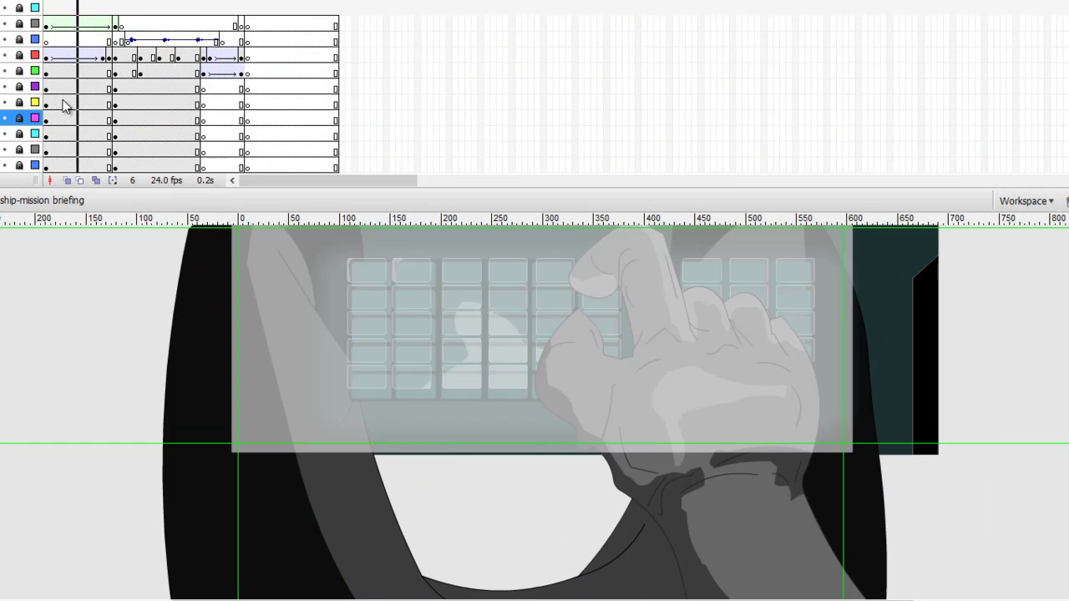
key("Return")
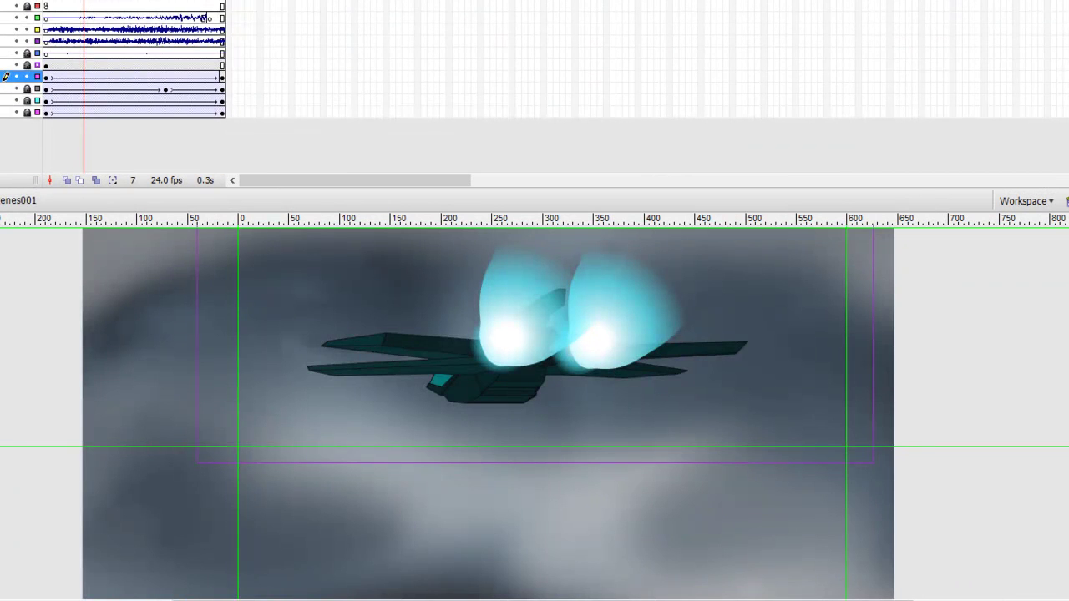
- Play the ship flying into the distance, restarting it once before stopping
left_click(54, 65)
key("Return")
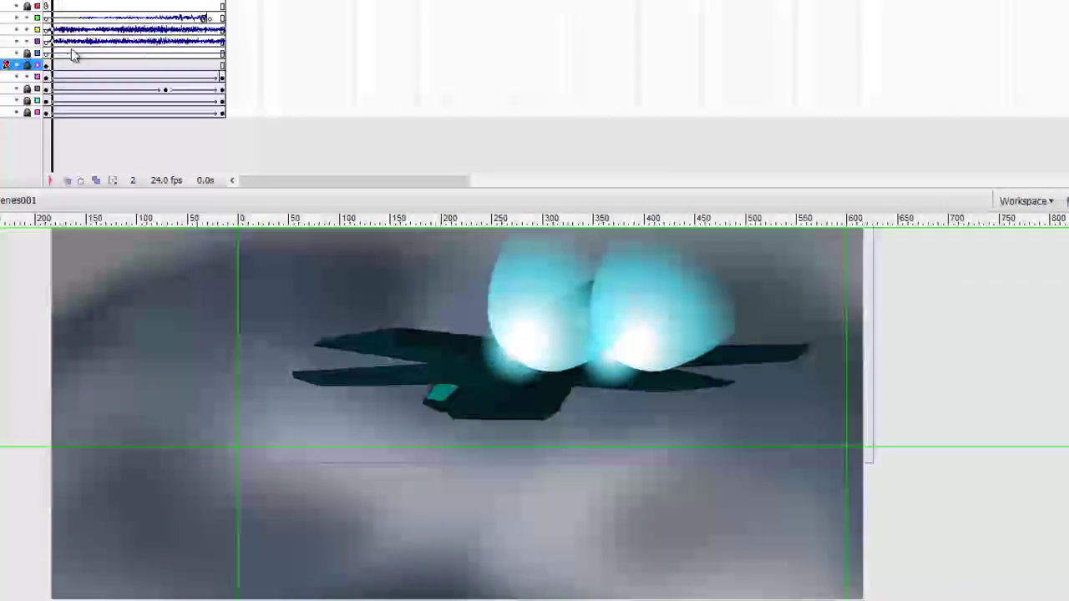
key("Return")
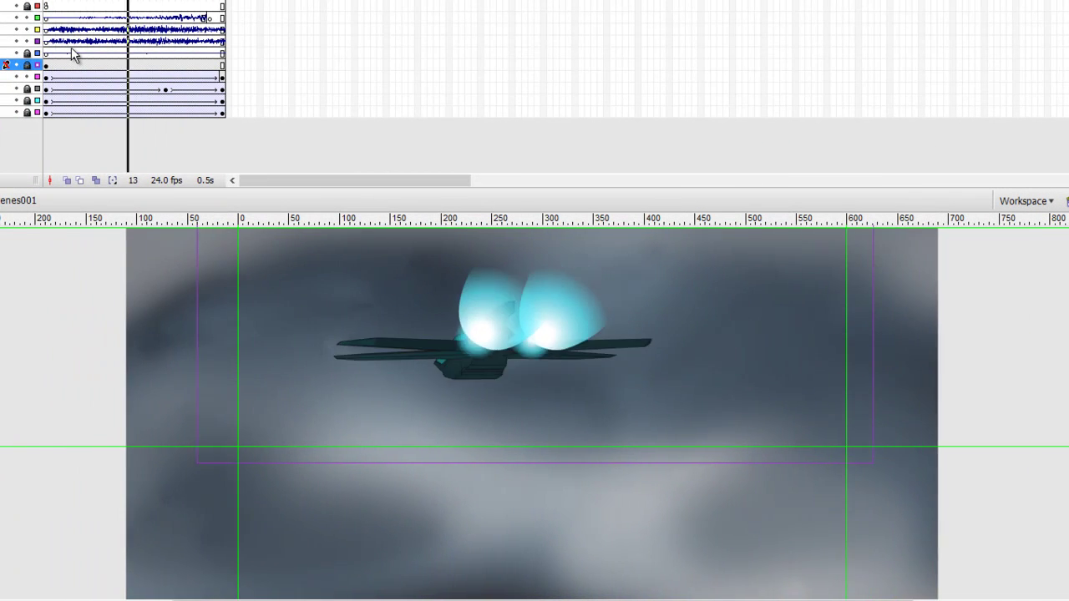
key("Return")
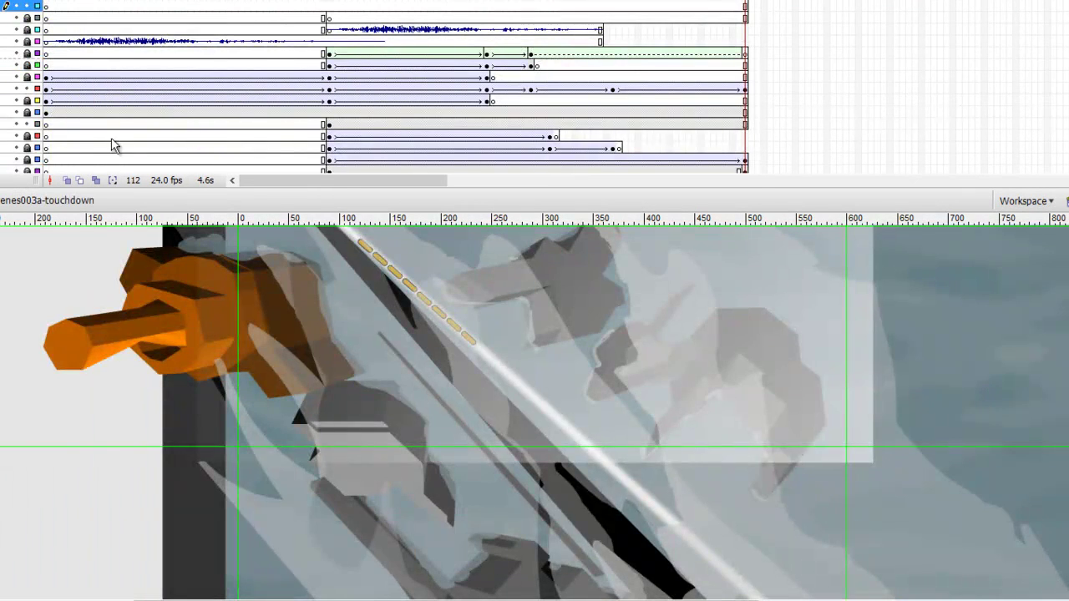
- Play the touchdown and city-landing scenes from frame 1
left_click(66, 136)
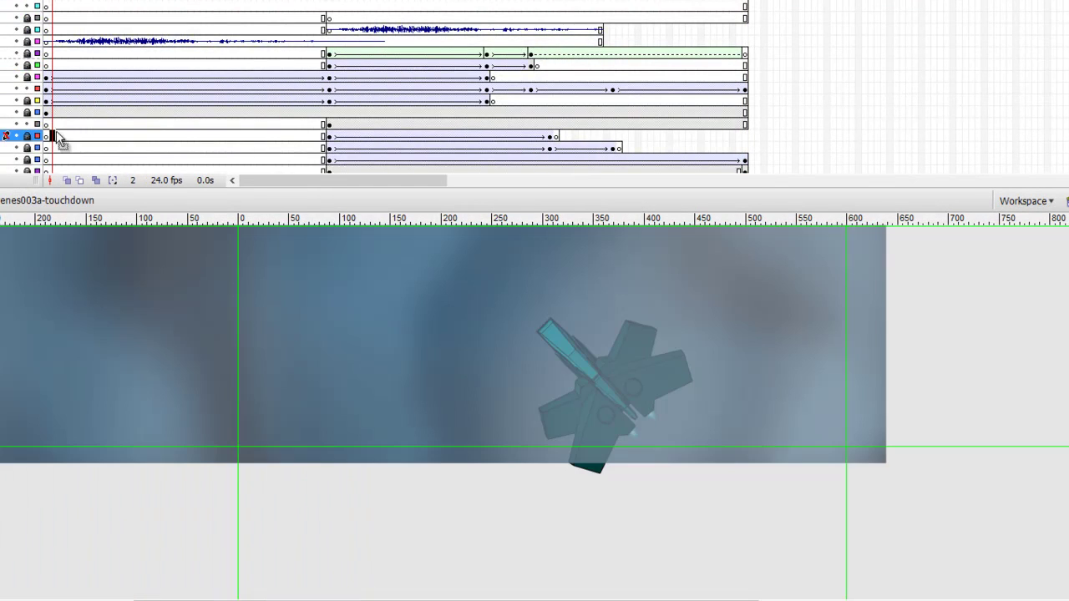
key("Return")
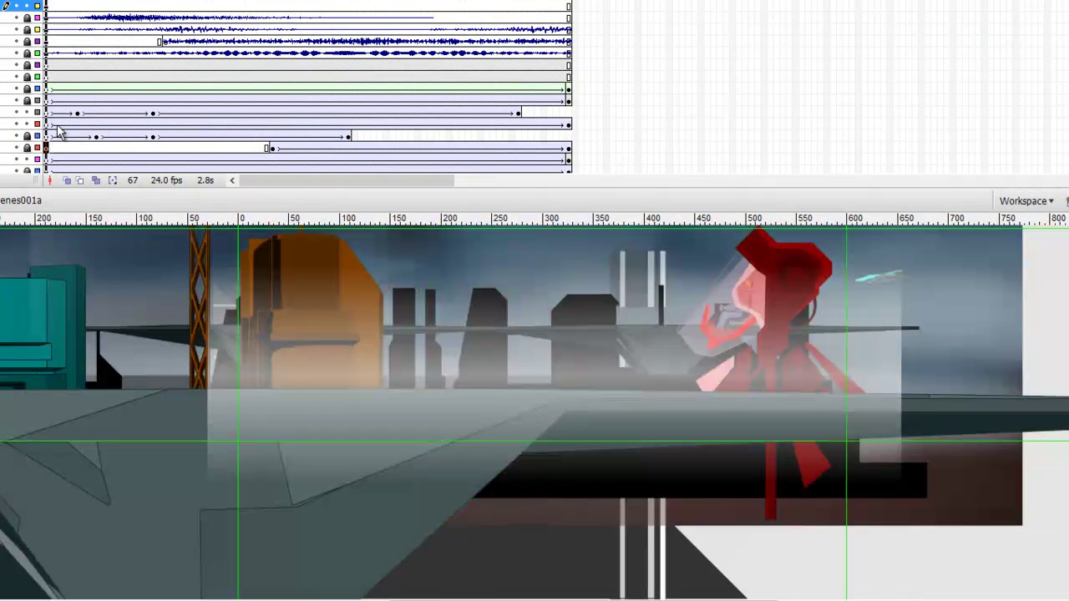
key("Return")
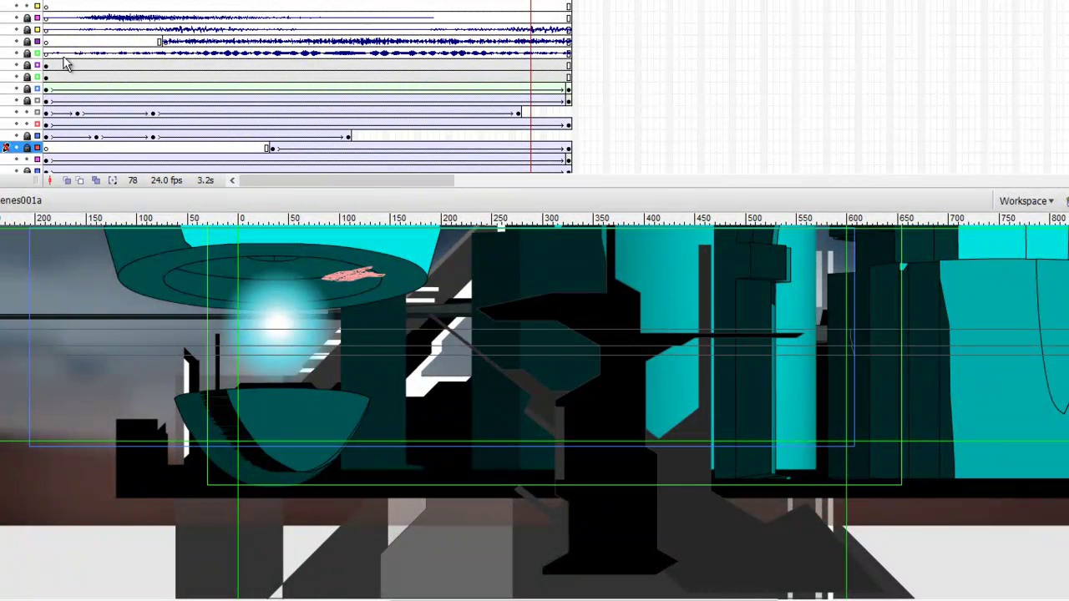
- Toggle the fog layer's outline view on and back to normal
left_click(37, 15)
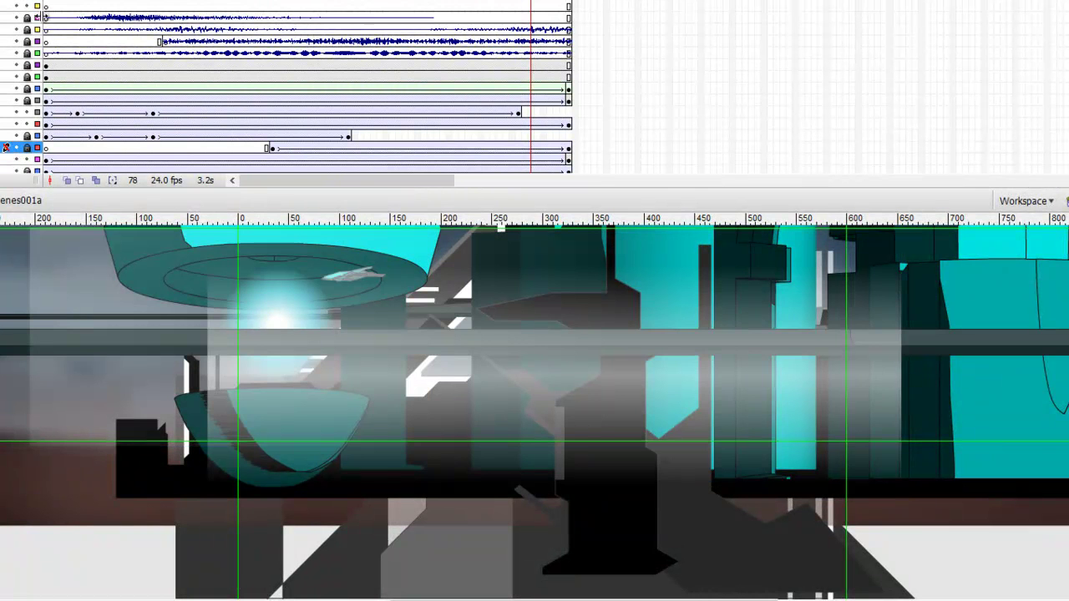
left_click(38, 78)
left_click(37, 73)
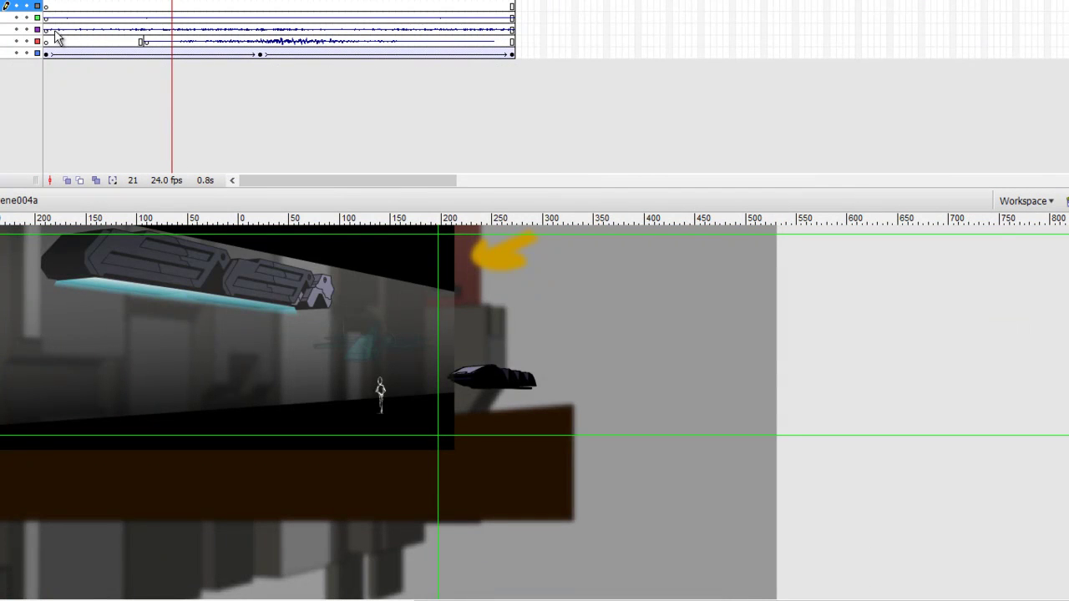
- Play the hangar corridor scene from frame 2 zoomed in, then return to its first frame
left_click(52, 40)
key("Return")
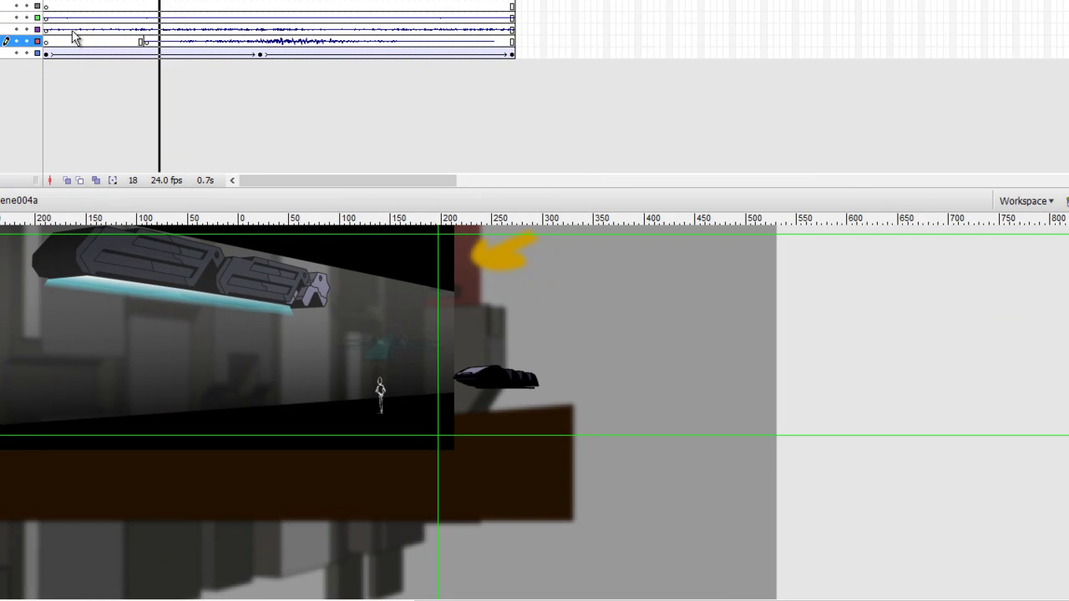
key("ctrl+2")
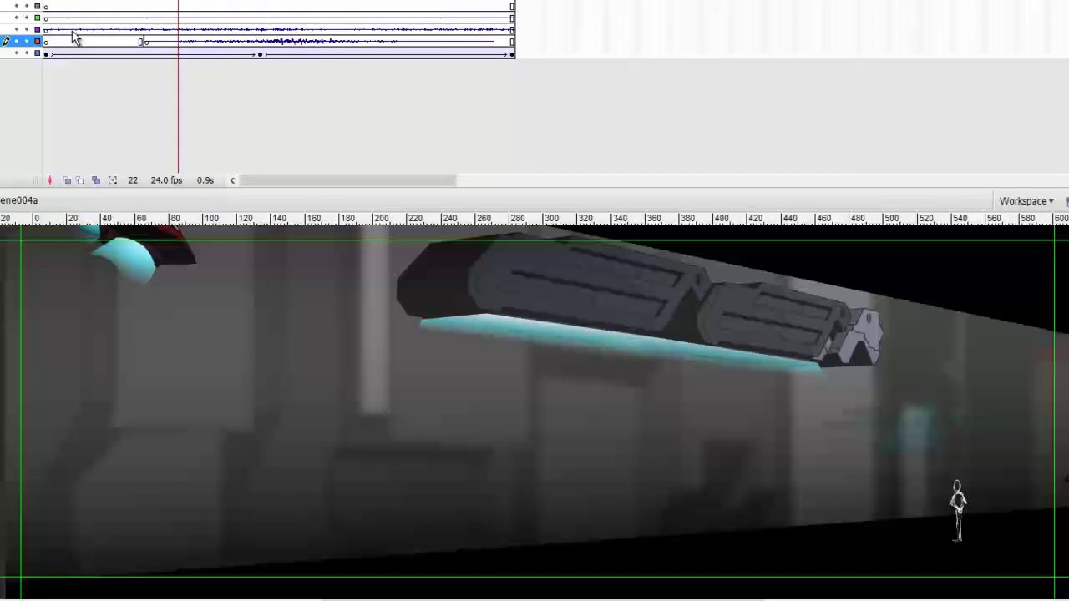
key("comma")
key("Return")
key("Return")
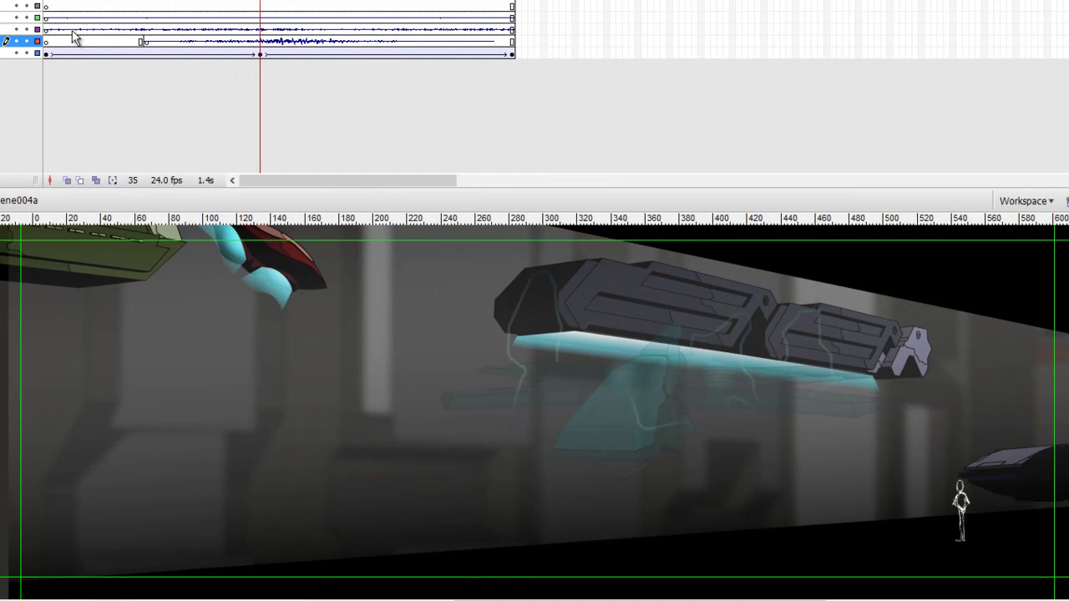
left_click(46, 54)
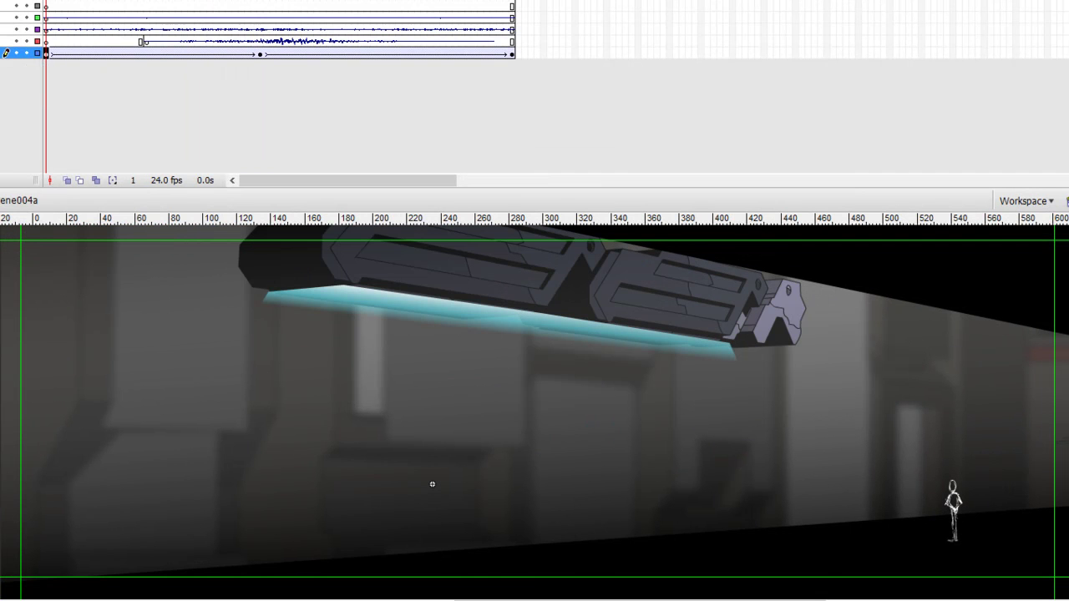
- Play the ship animation inside the Fs004a001 symbol as coloured outlines, then exit to the scene
double_click(506, 325)
left_click(51, 99)
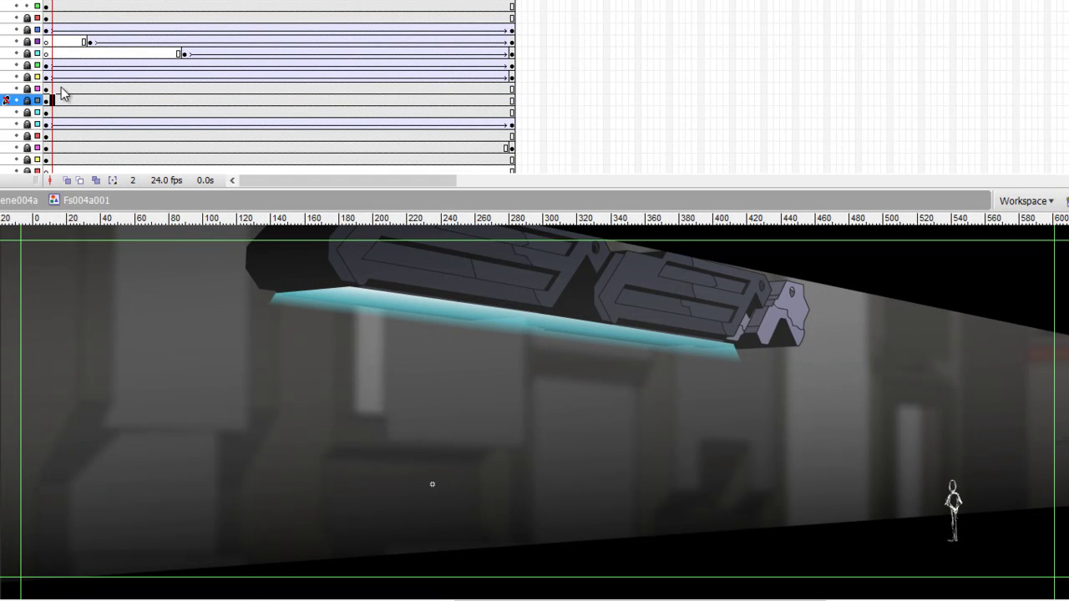
key("ctrl+minus")
key("Return")
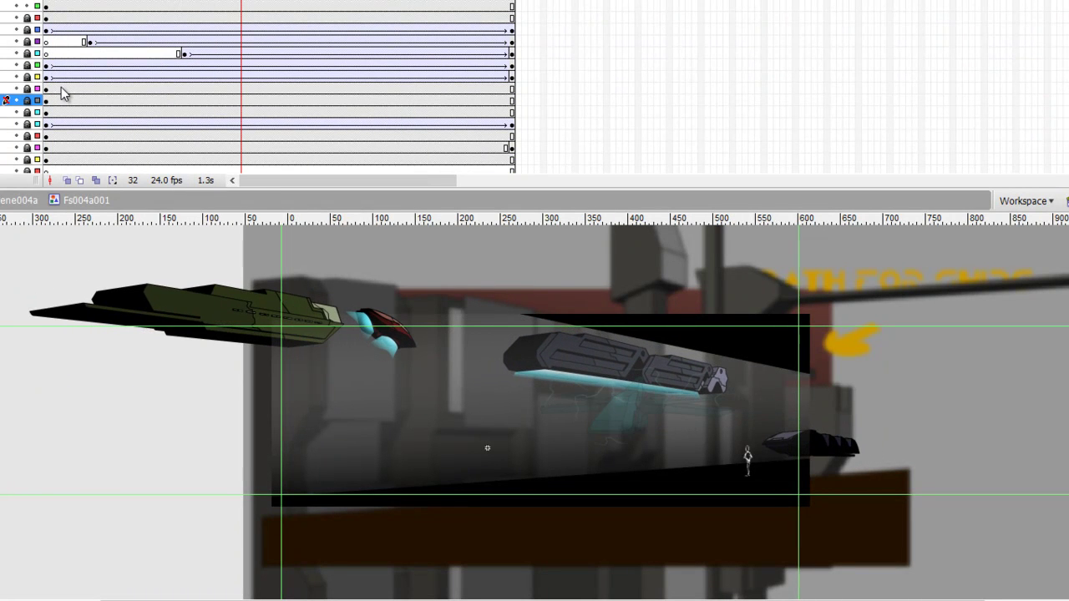
left_click(38, 77)
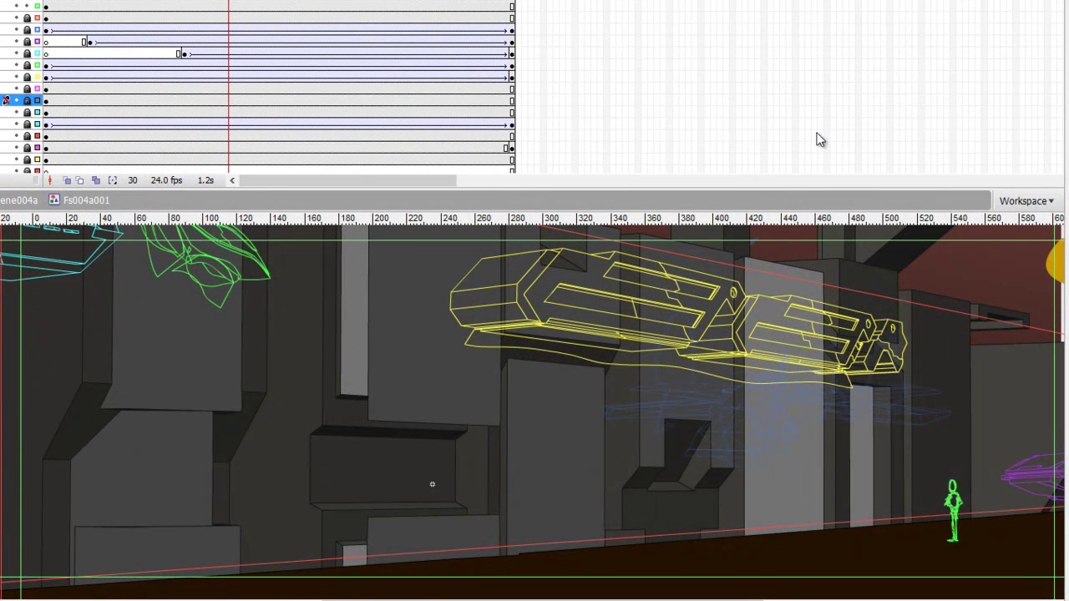
double_click(114, 300)
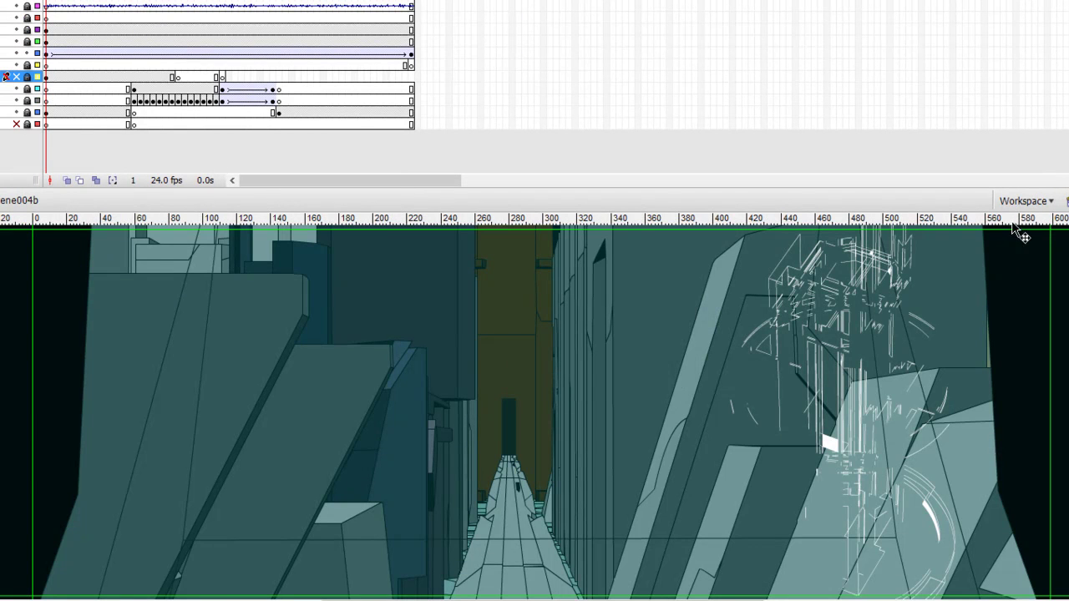
- Play the teal cityscape scene from frame 3, then the robot scene from an early frame
key("Return")
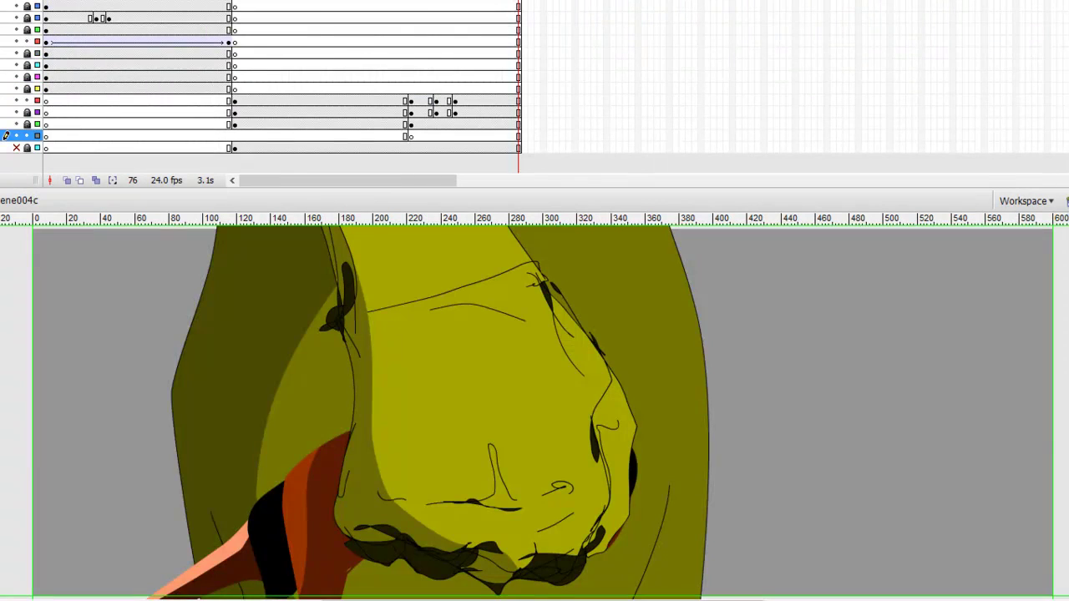
left_click(59, 124)
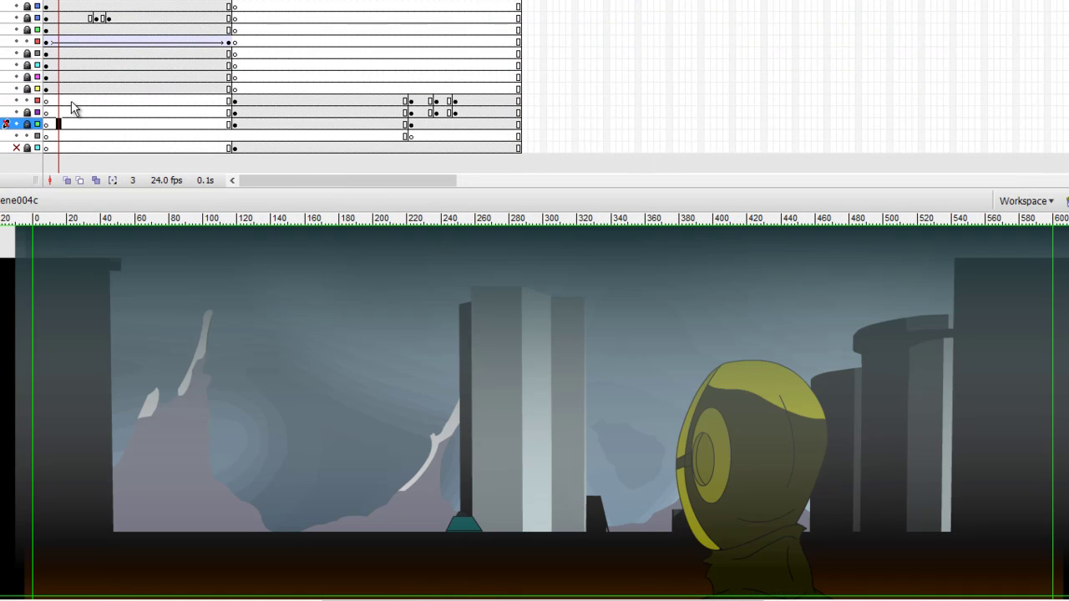
key("Return")
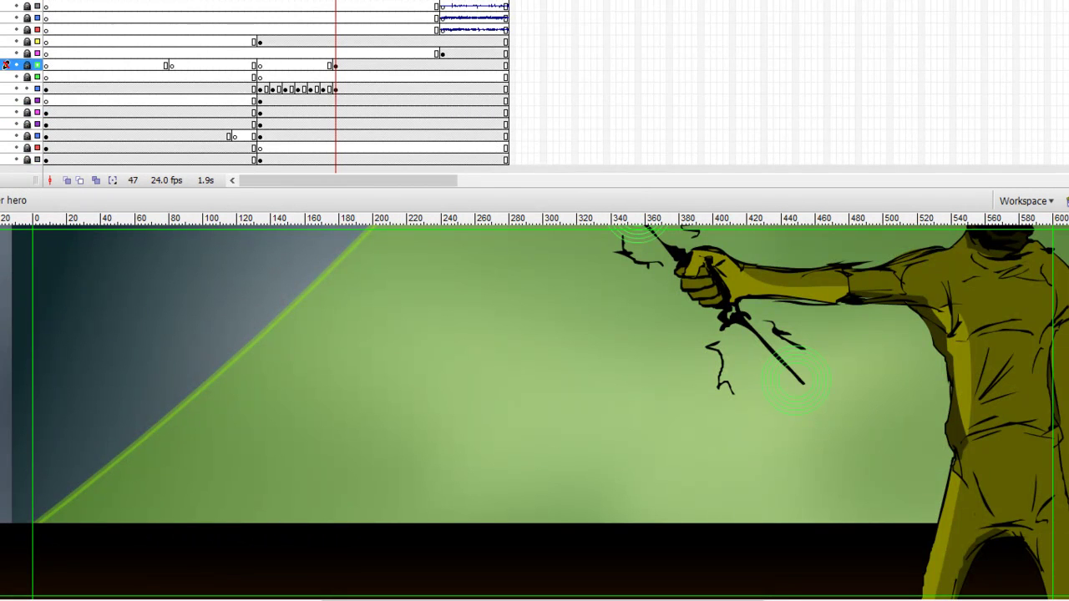
left_click(70, 88)
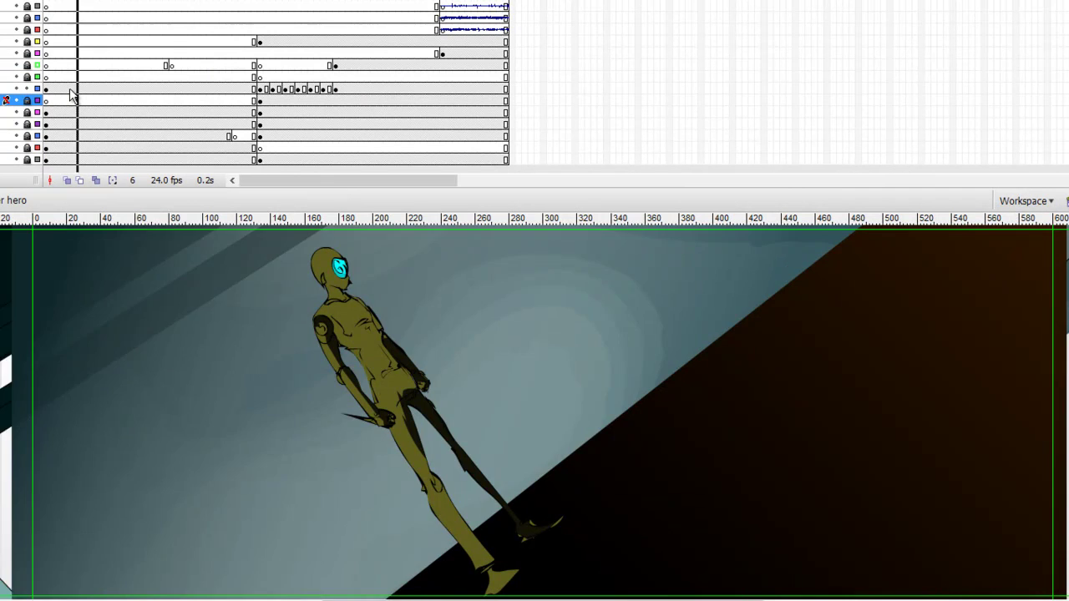
key("Return")
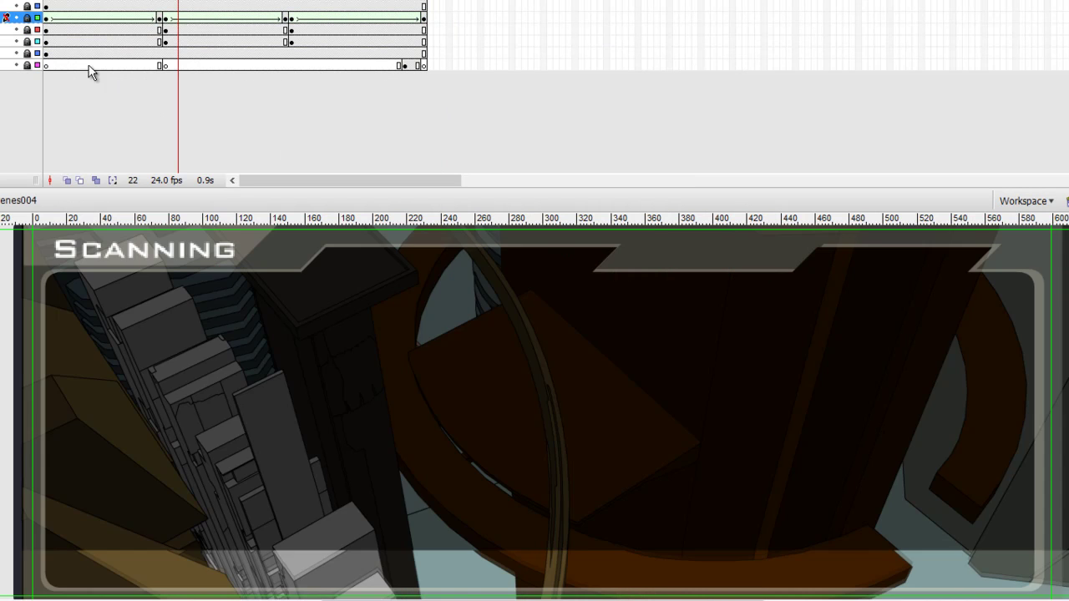
- Play the scanning scene from frame 3, then the hologram-window scene from frame 19
left_click(59, 54)
key("Return")
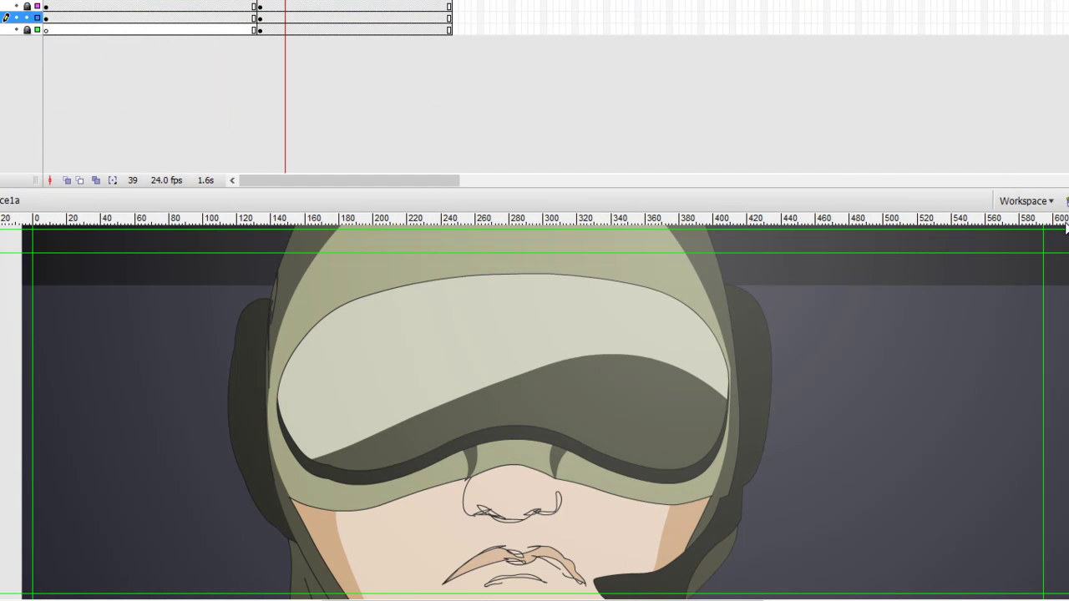
left_click(159, 29)
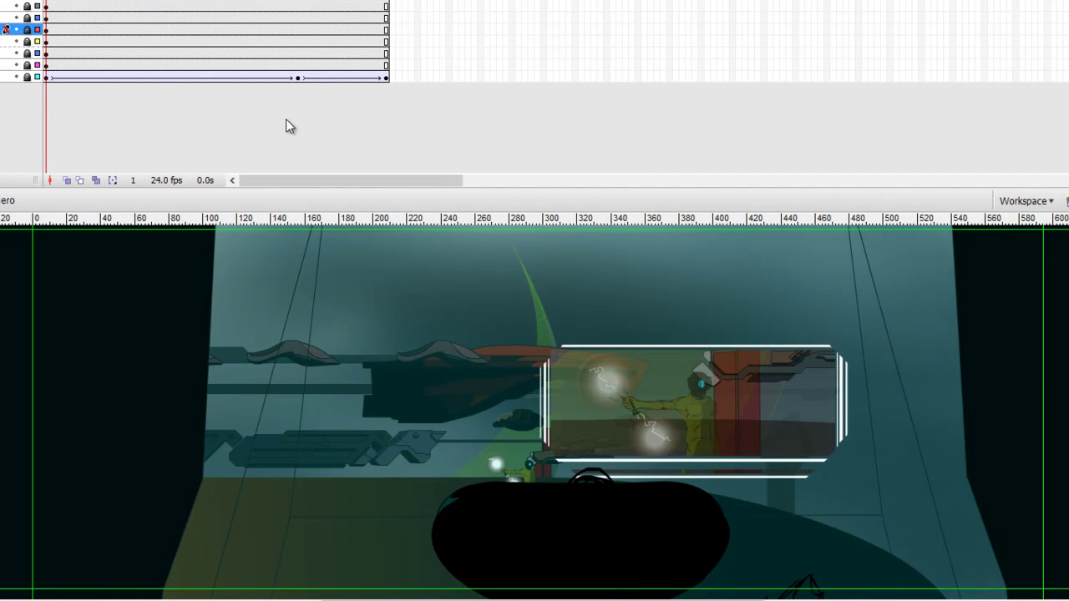
key("Return")
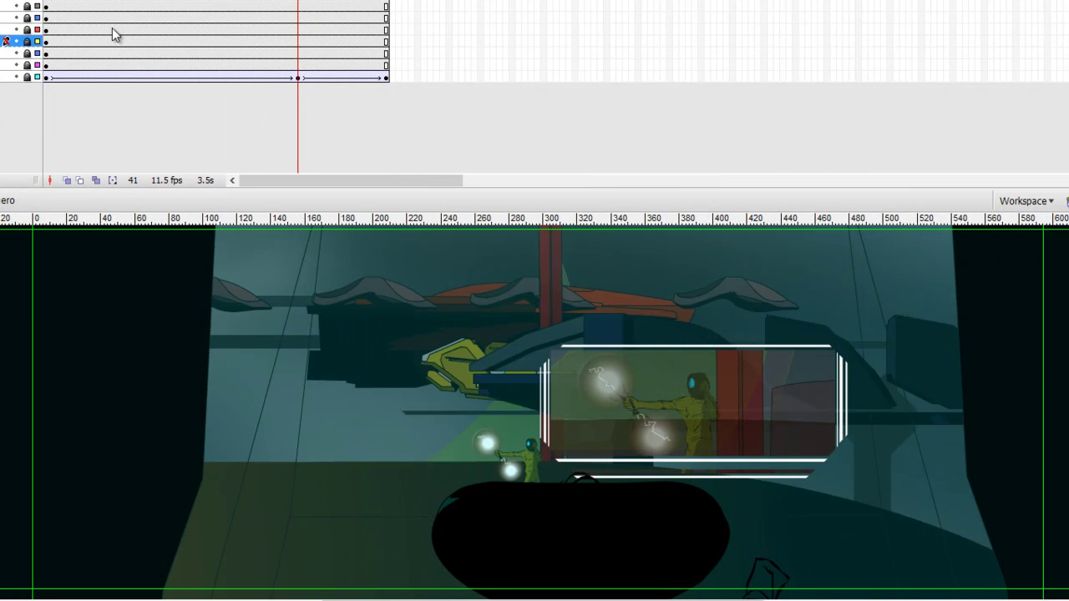
key("Return")
- View the hologram-window layers as outlines, then restore full colour at frame 1
left_click(38, 77)
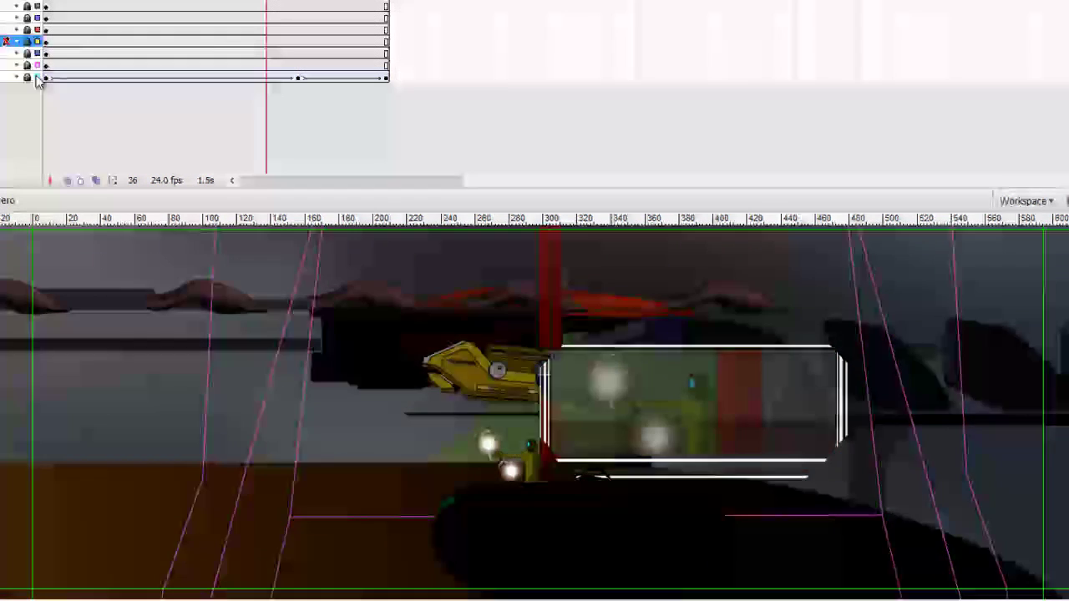
left_click(37, 65)
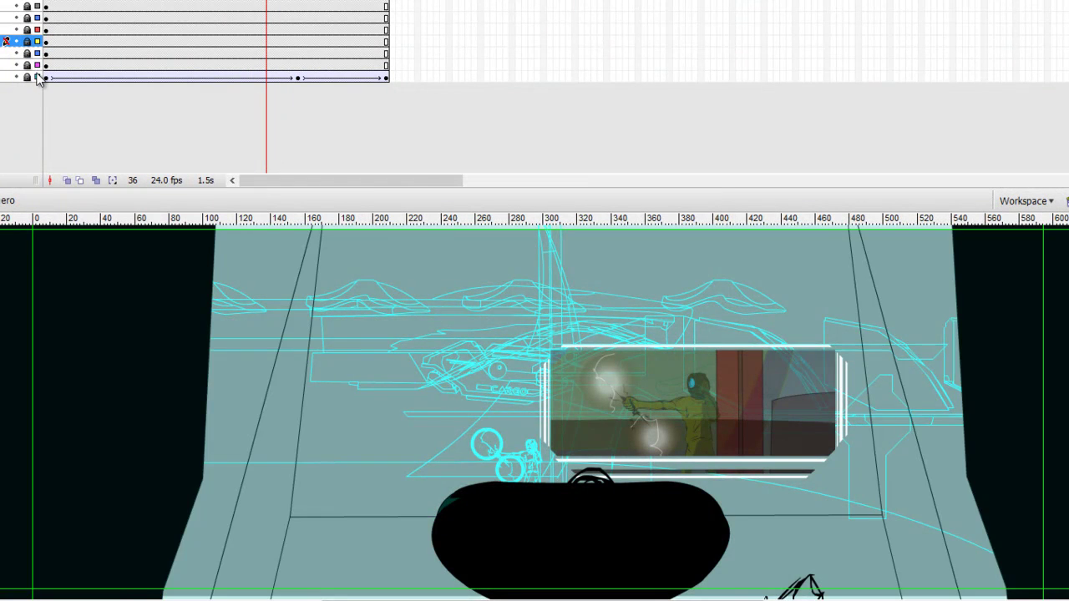
left_click(47, 77)
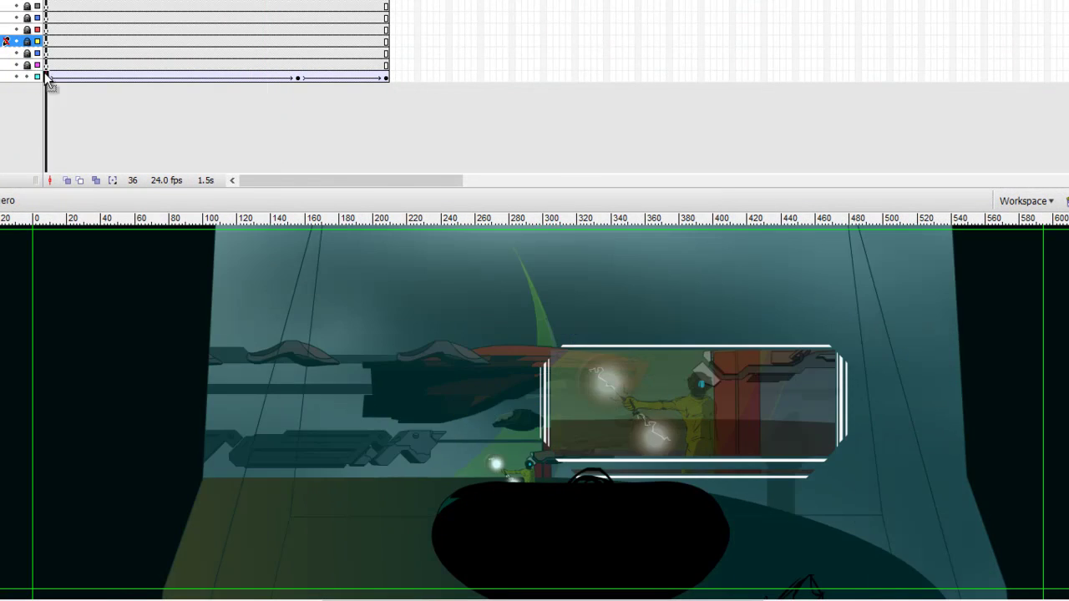
- Play the animation inside the small figure's symbol, then return to the scene
double_click(517, 413)
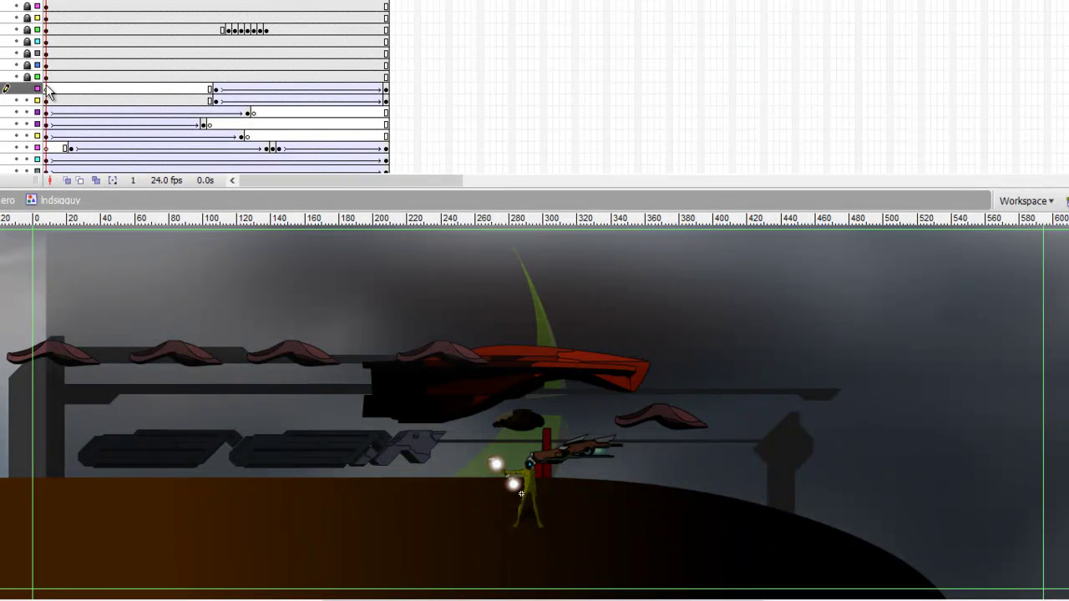
key("Return")
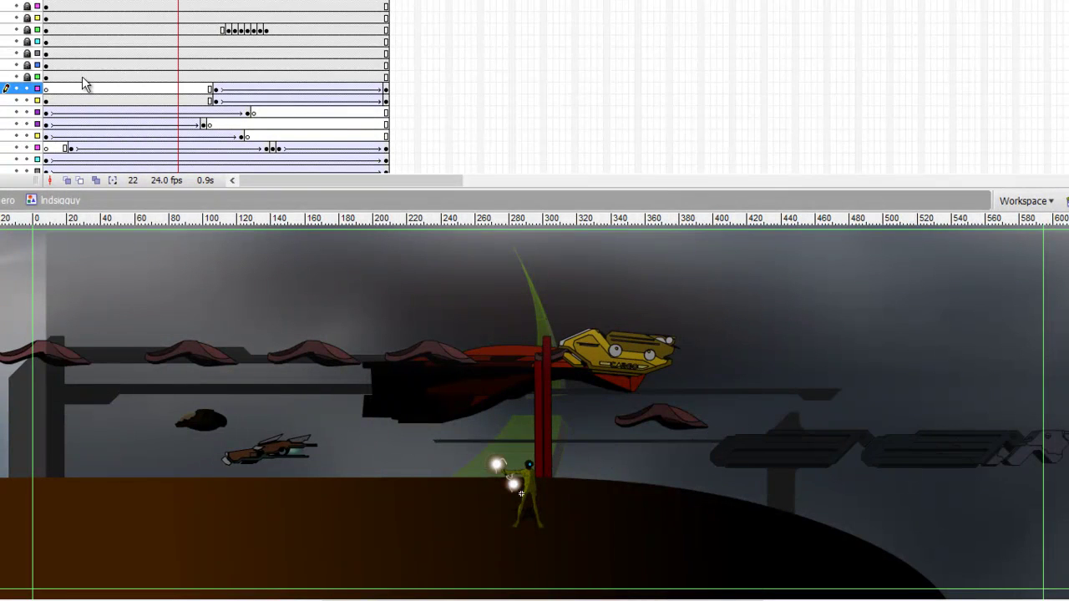
left_click(6, 203)
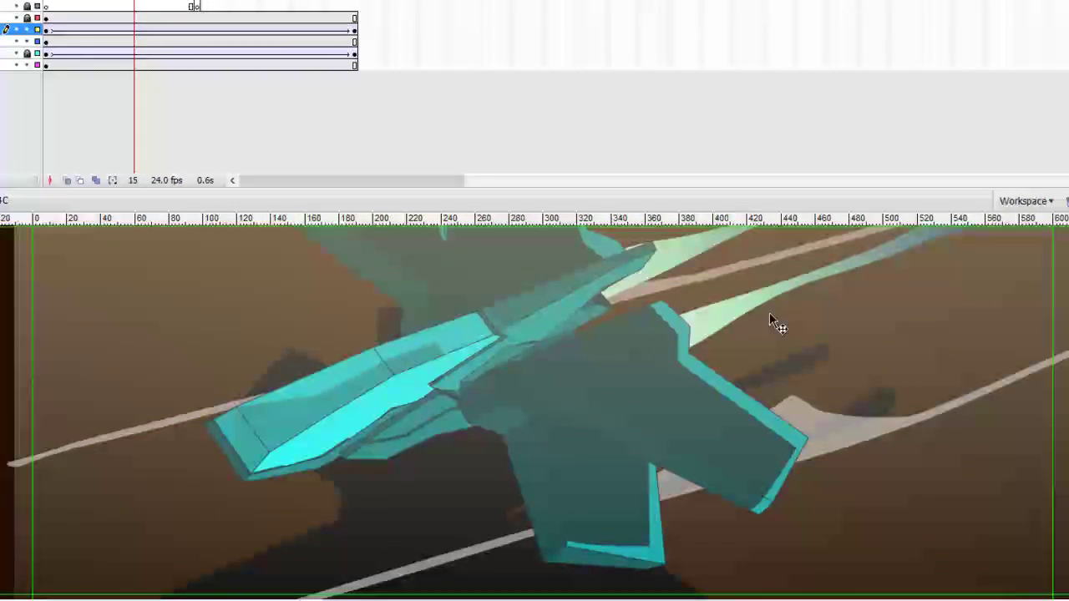
- Play the spaceship shot as a wireframe on a taller, zoomed-out stage, then restore filled artwork
left_click(56, 28)
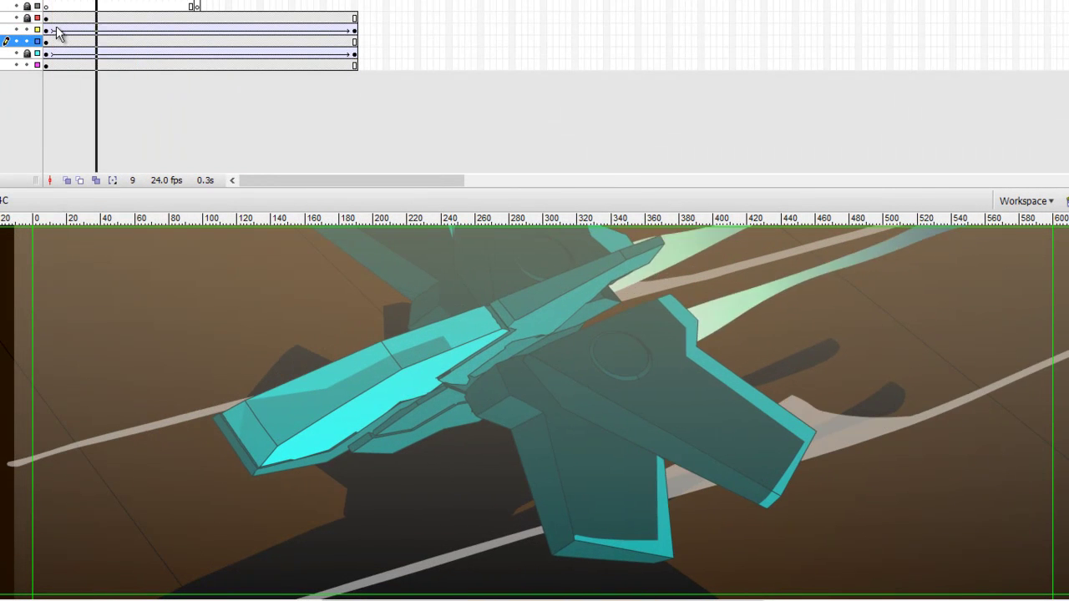
left_click(37, 29)
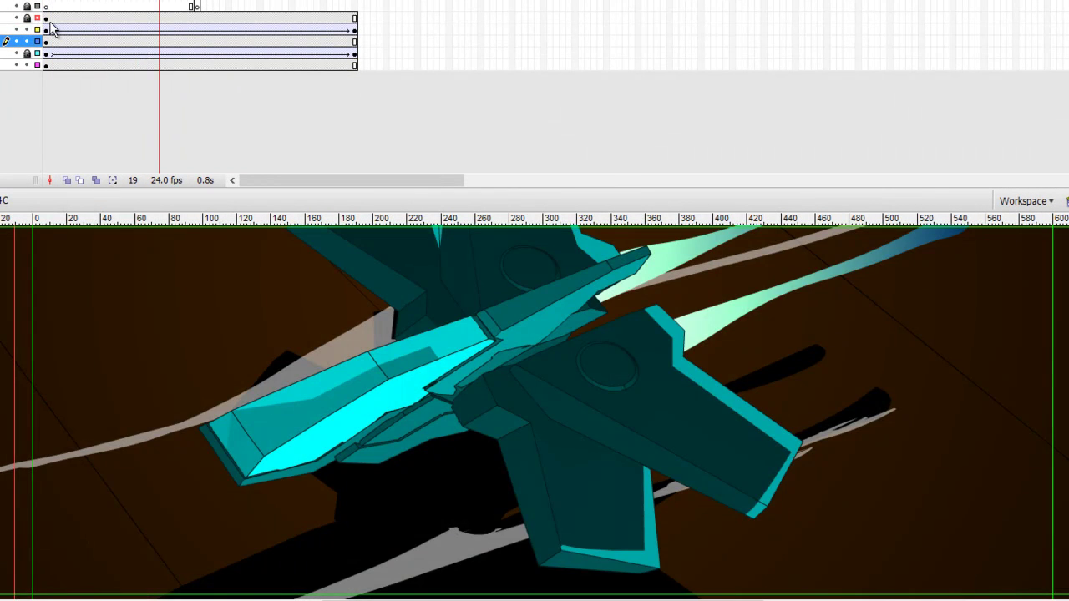
left_click(36, 30)
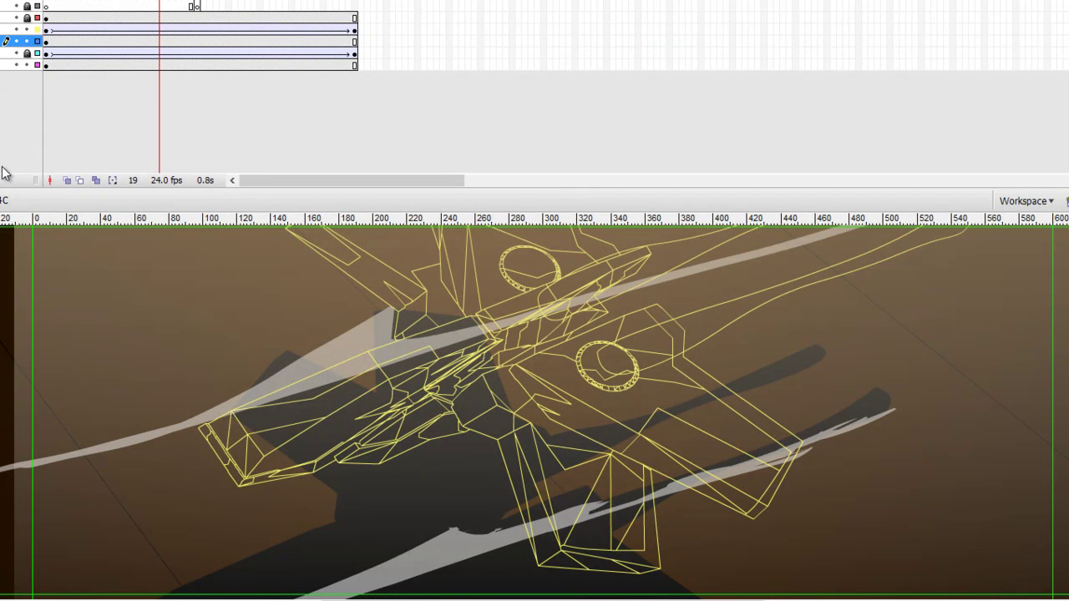
key("Return")
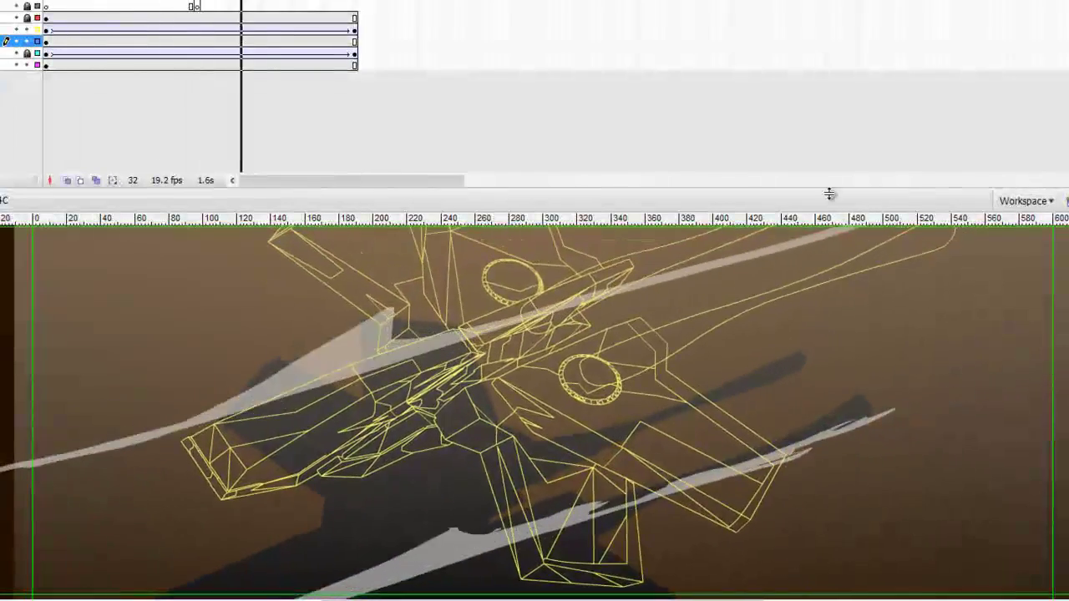
left_click_drag(829, 194, 871, 96)
key("ctrl+minus")
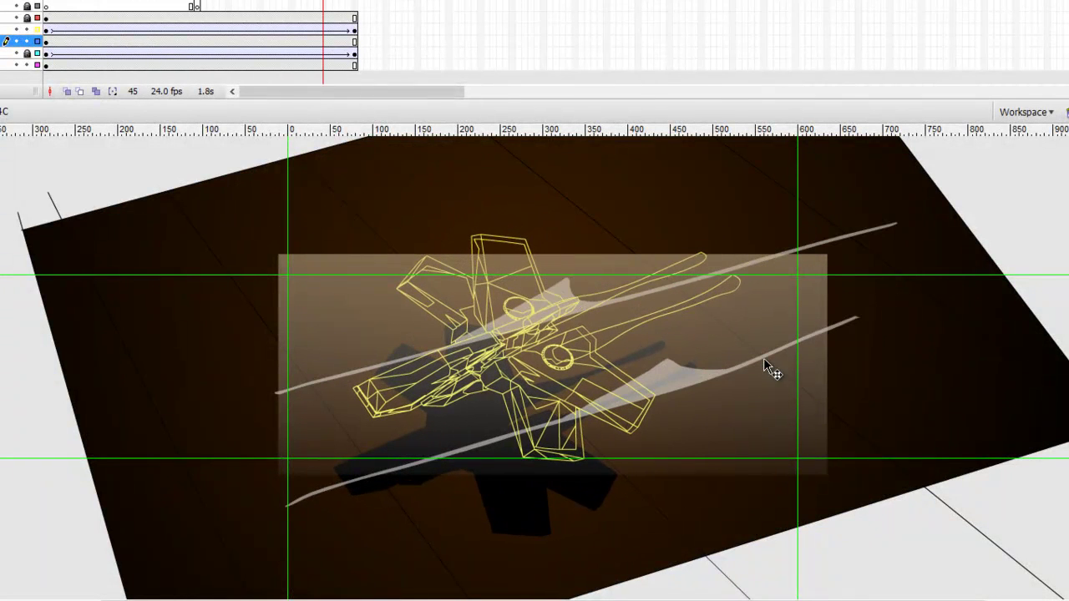
left_click(36, 30)
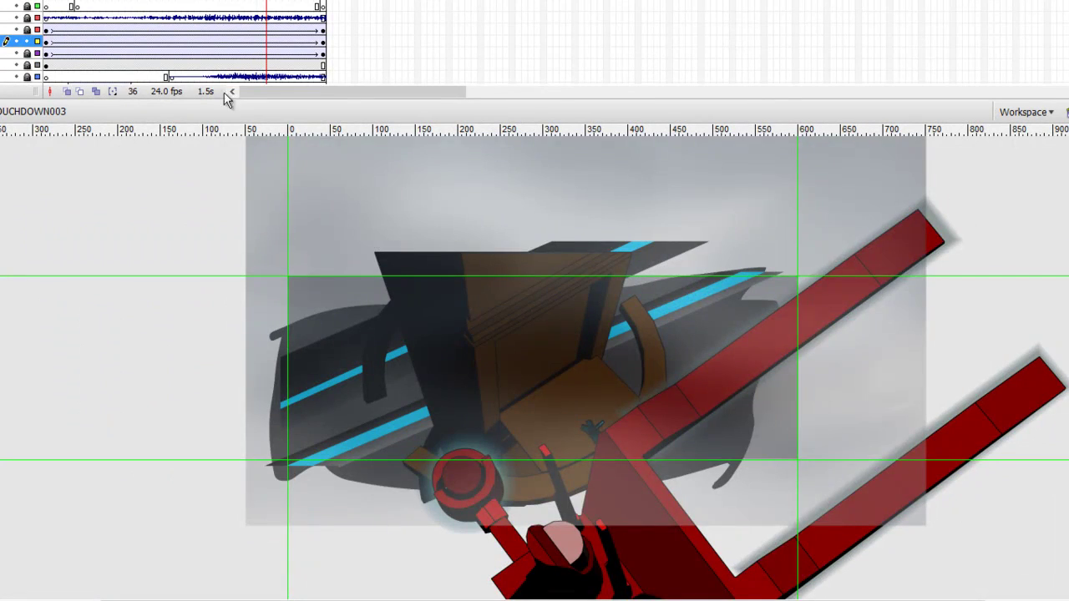
- Play the red-arms hand scene, replay it, then play the next scene from frame 2
left_click(54, 65)
key("Return")
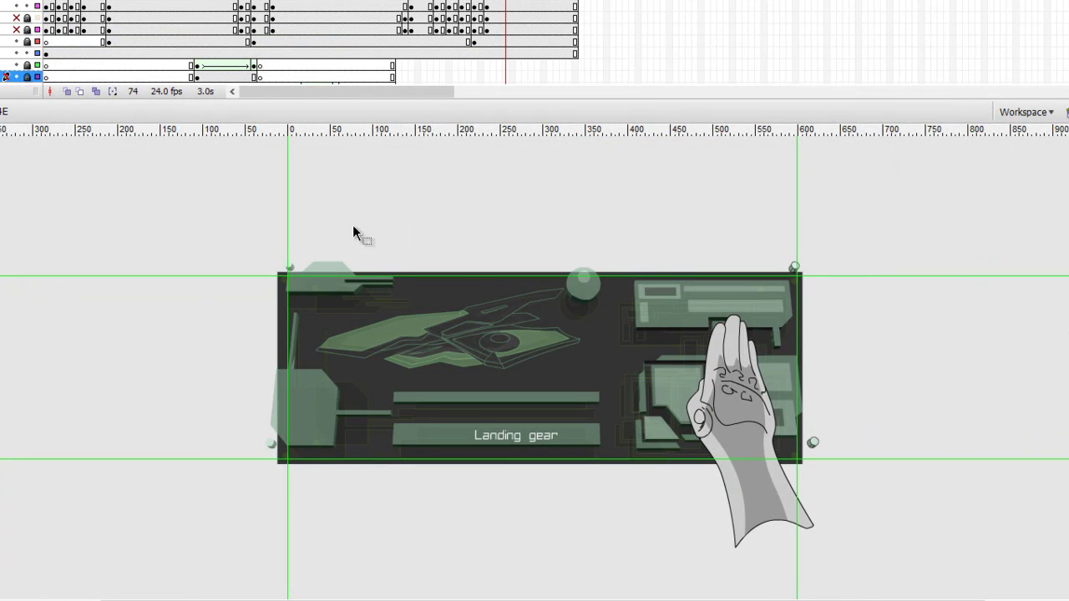
left_click(57, 65)
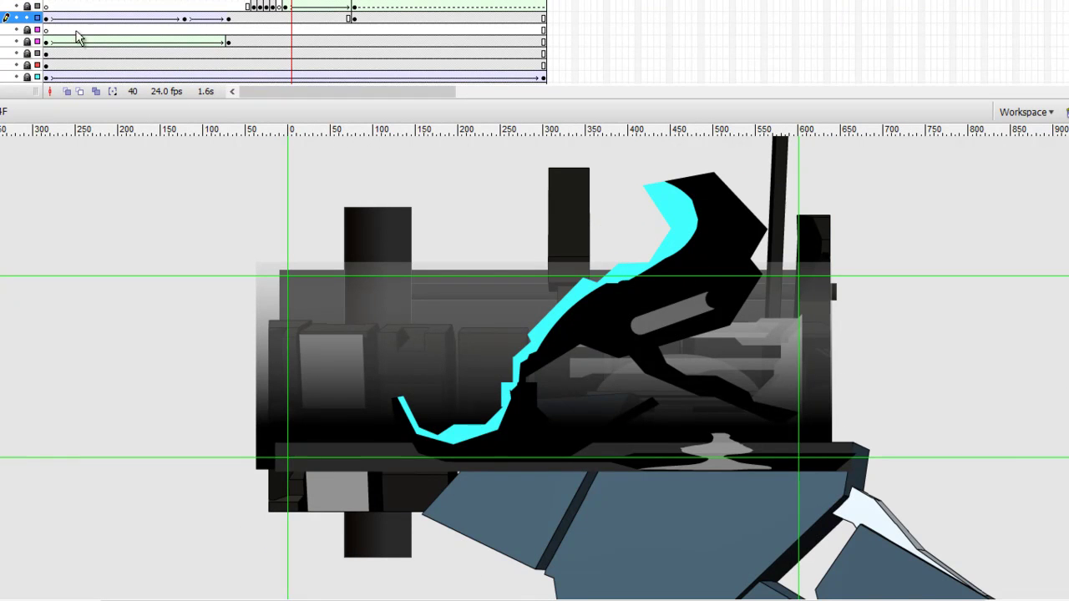
left_click(53, 54)
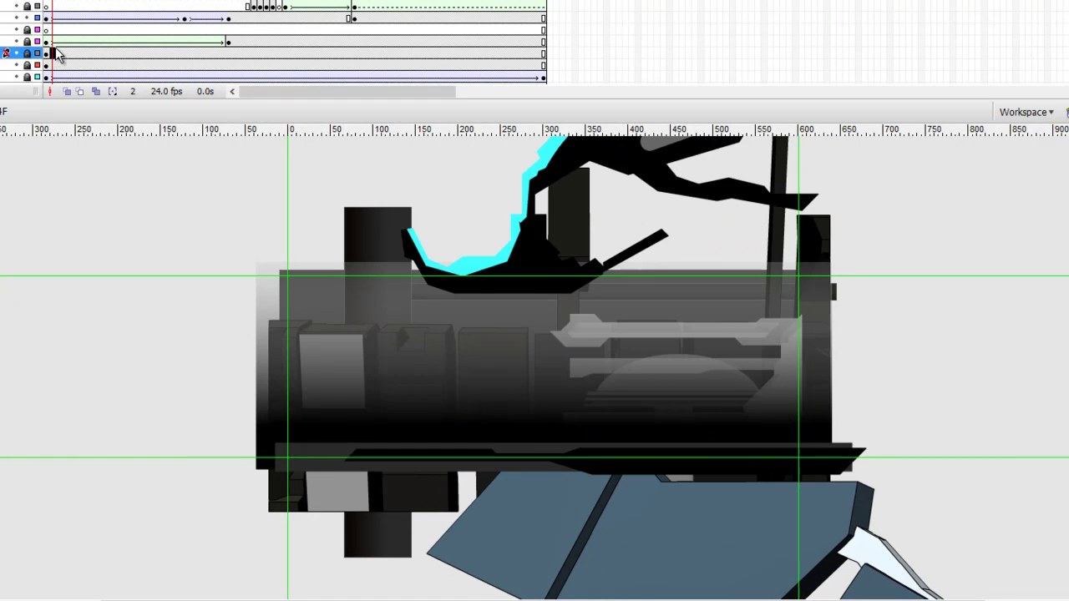
key("Return")
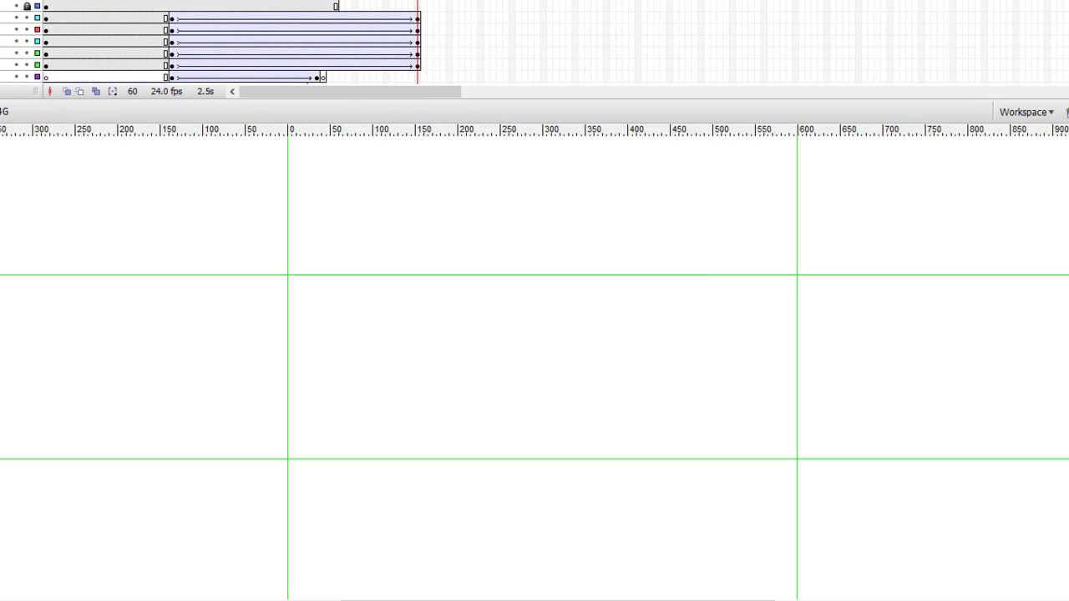
- Play the teal ship shot from frame 2, then stop and zoom in on its layout
left_click(59, 41)
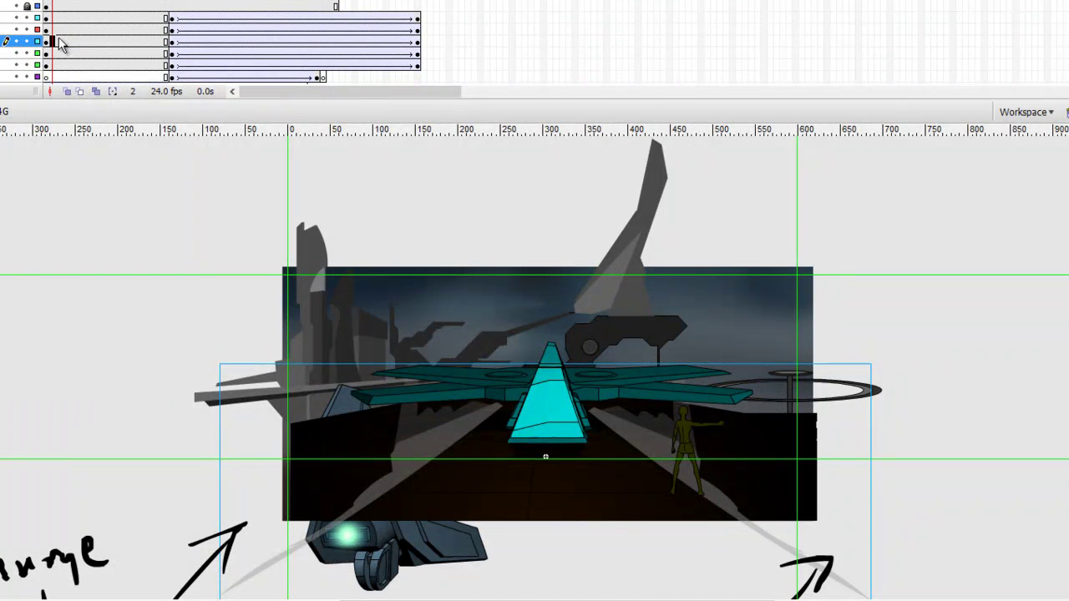
key("Return")
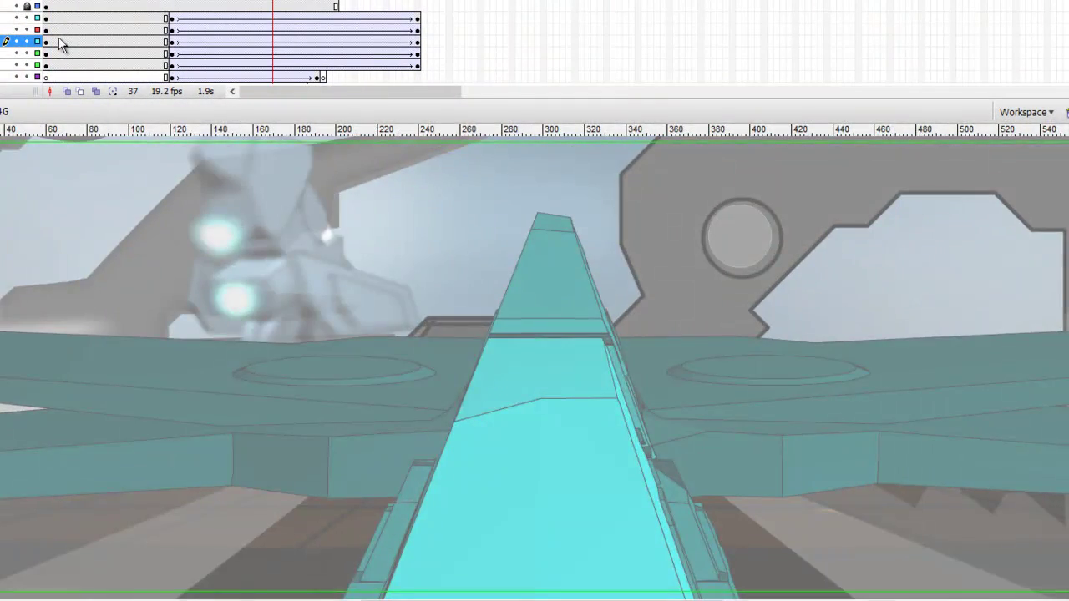
key("Return")
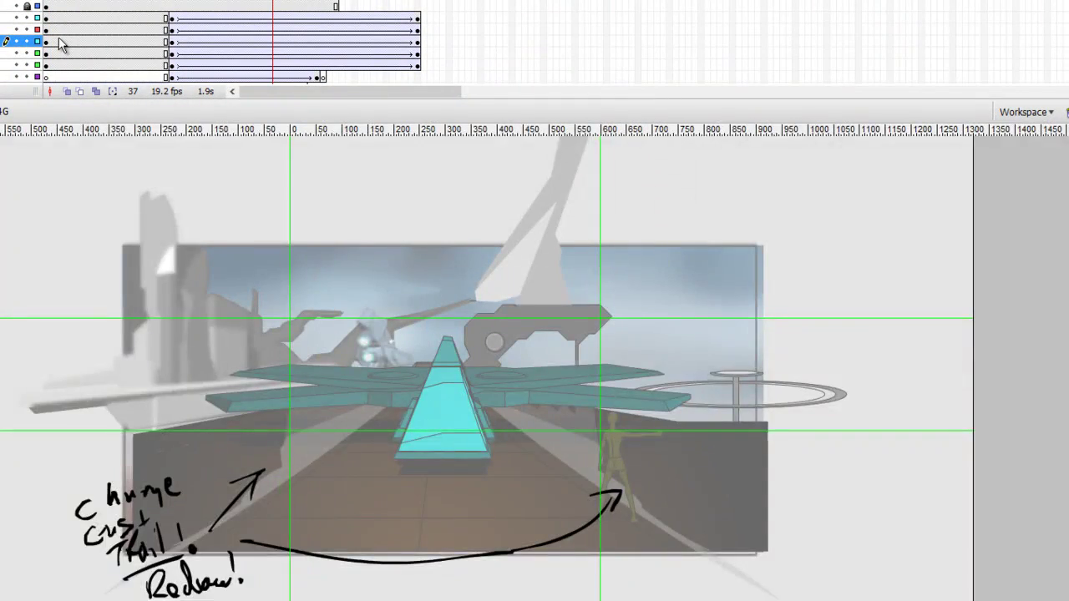
key("ctrl+equal")
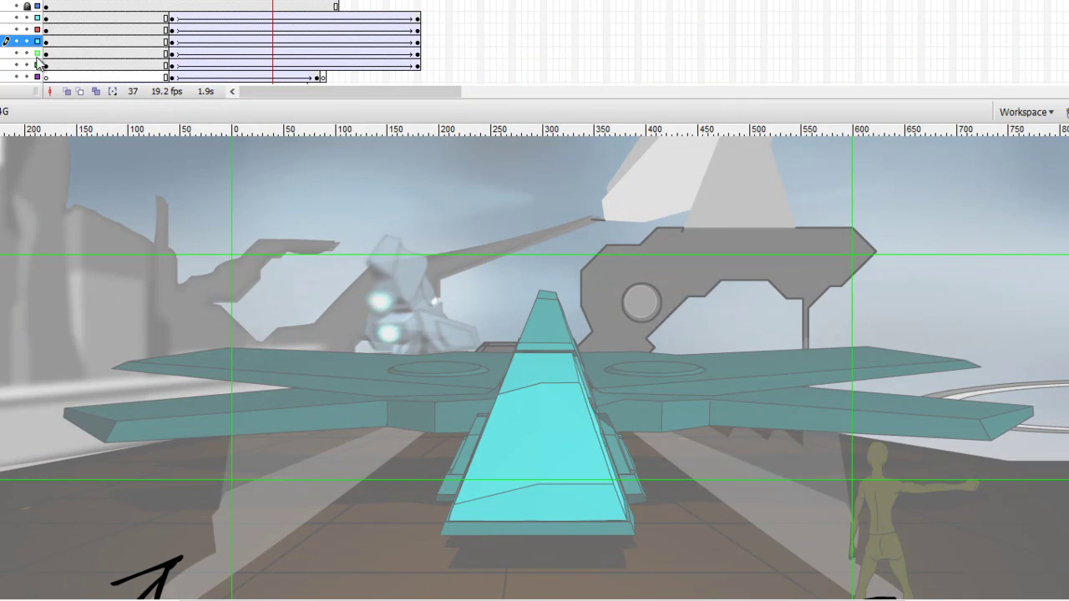
- Replay the camera move from frame 8 and turn layer outlines back to filled artwork
left_click(92, 54)
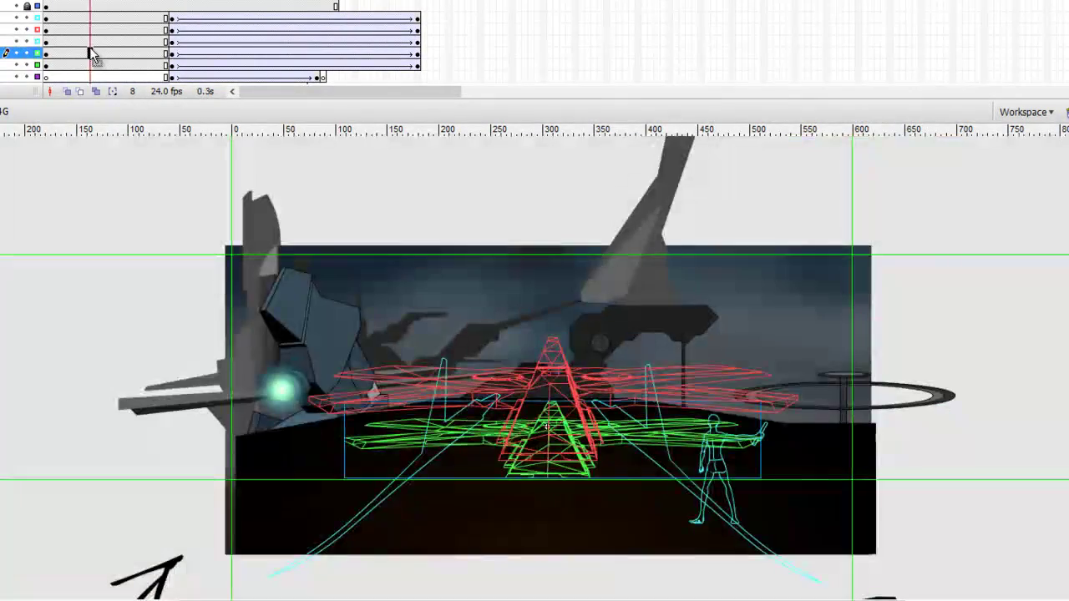
key("Return")
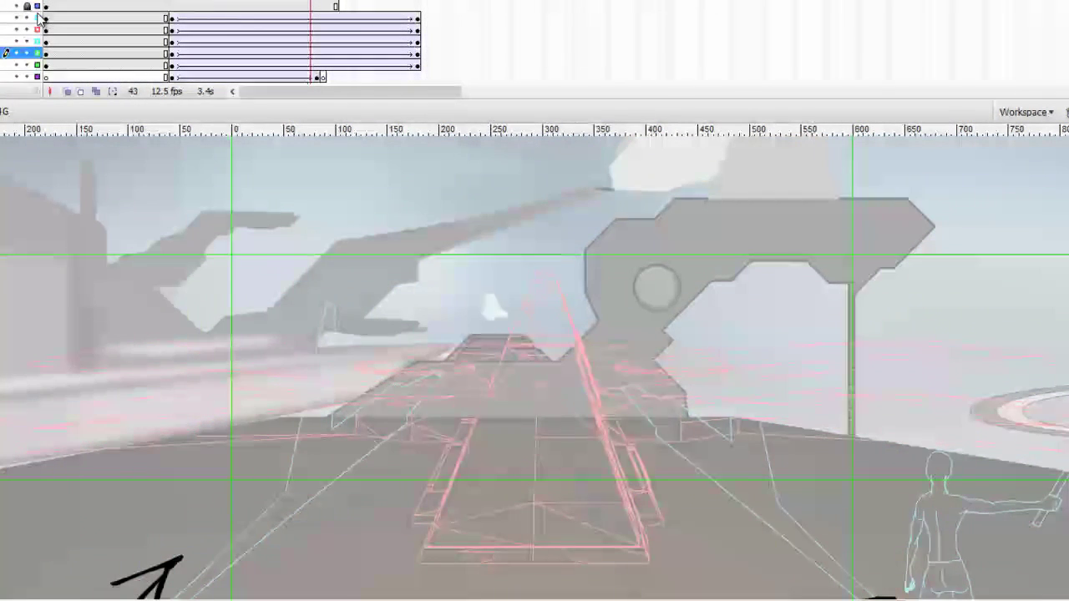
left_click_drag(37, 18, 36, 41)
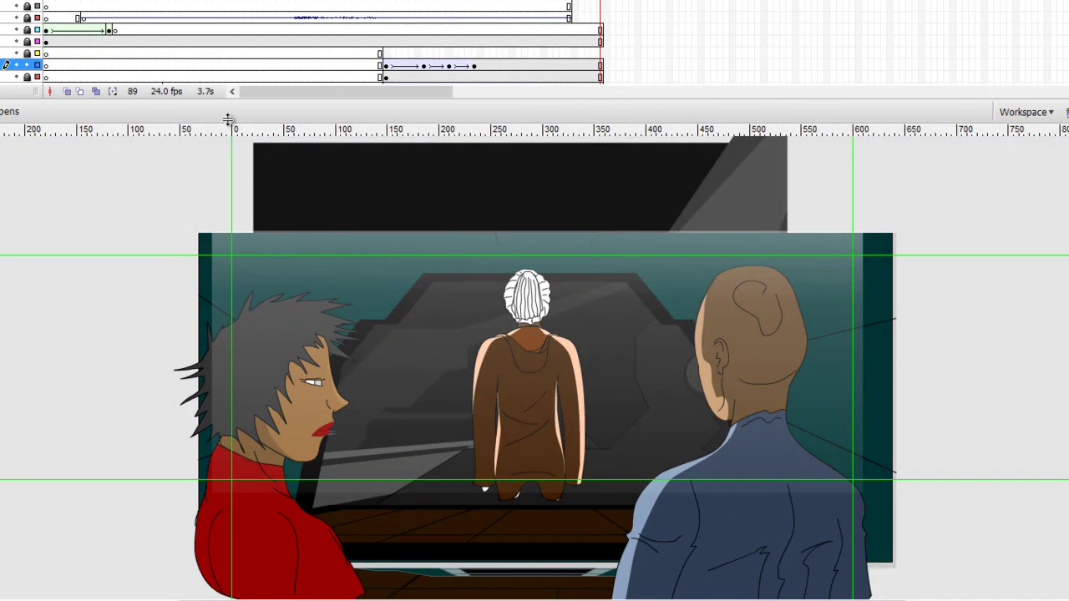
- Play the face close-up and boots scenes from their early frames
left_click(112, 53)
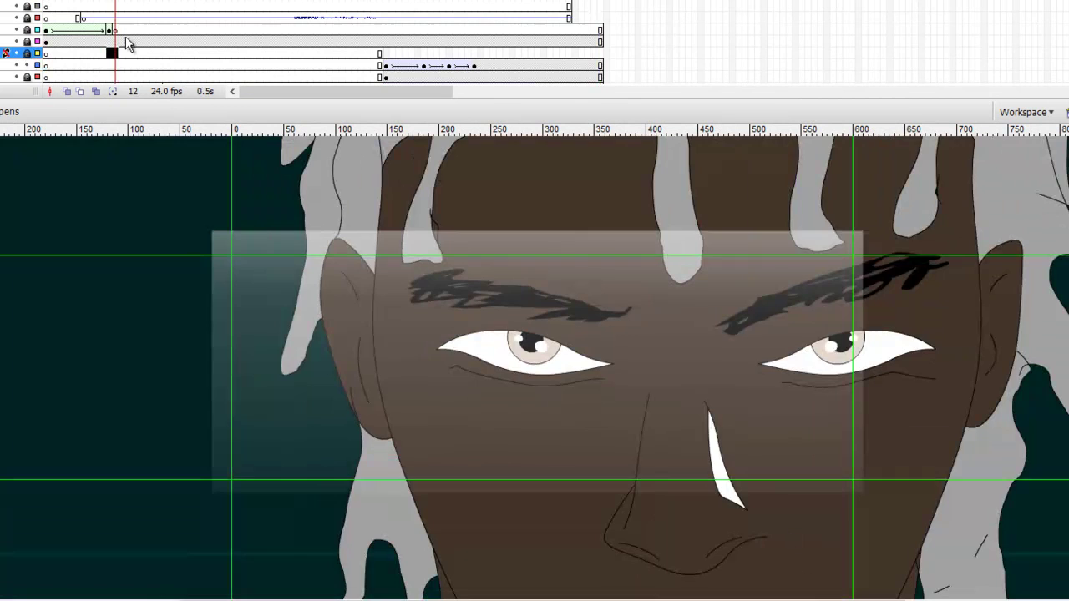
key("Return")
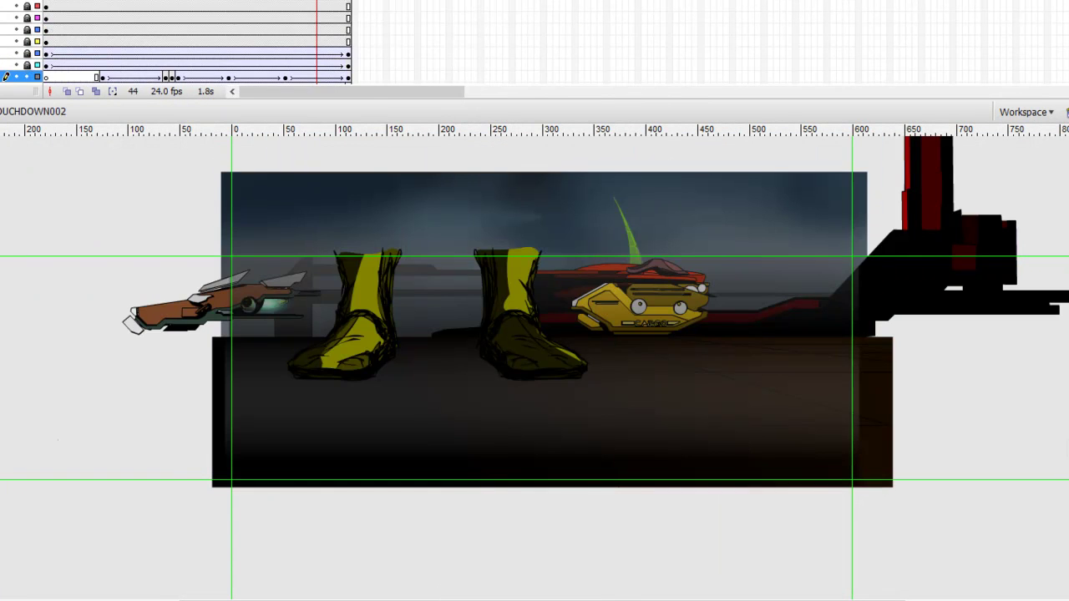
left_click(153, 13)
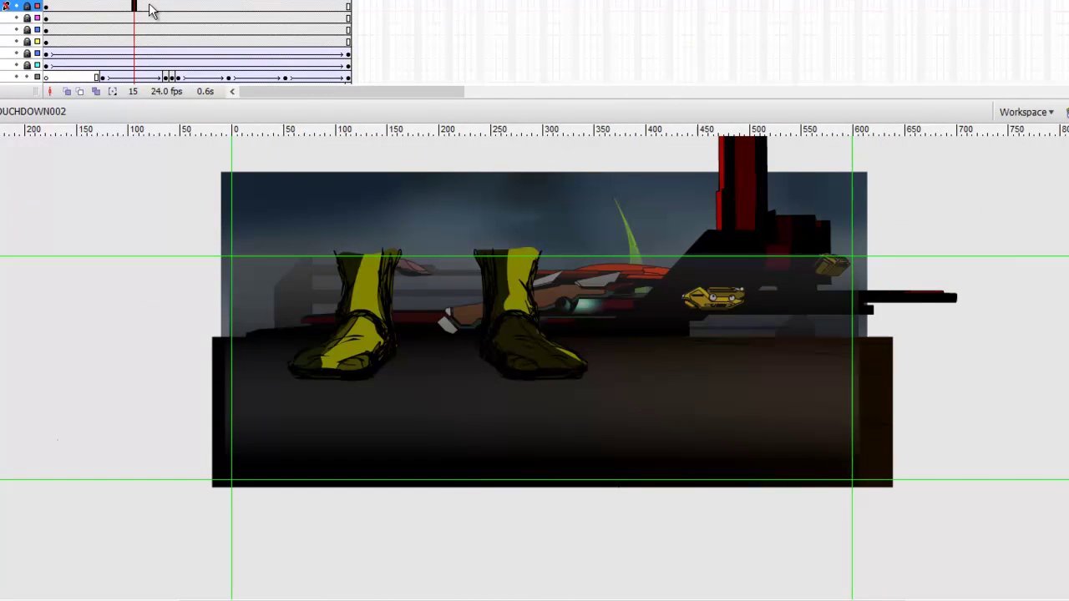
key("Return")
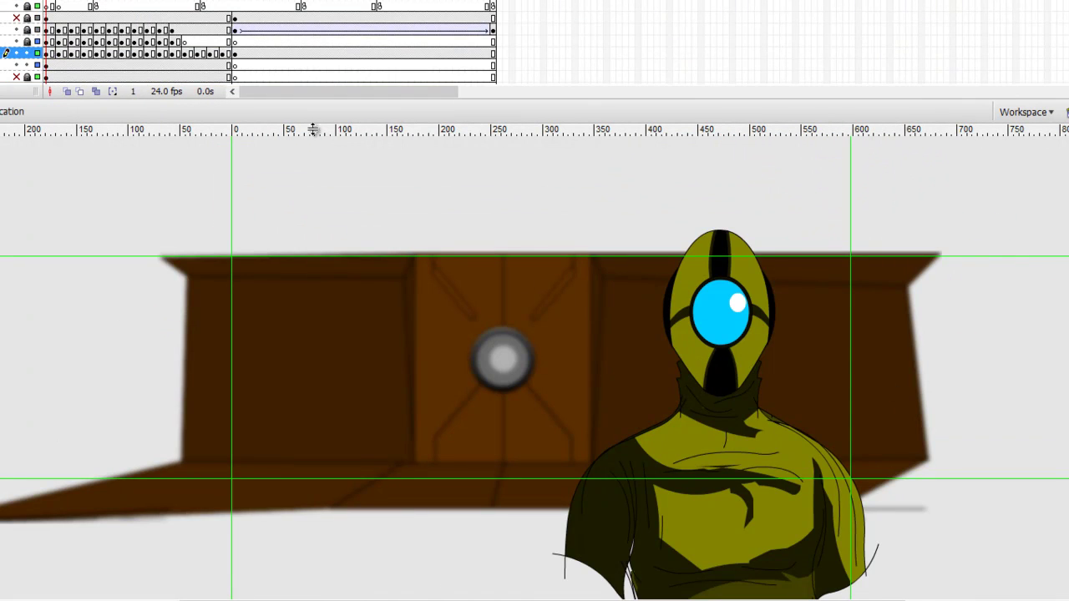
- Play the helmeted figure, group shot and red-suited man scenes from their starts
left_click(119, 63)
key("Return")
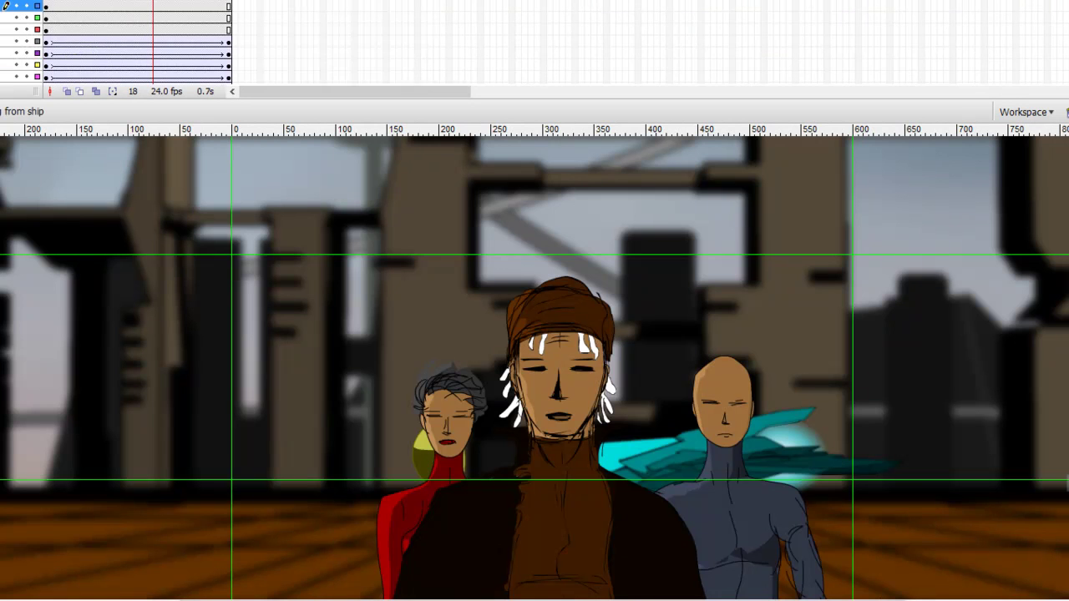
left_click(55, 20)
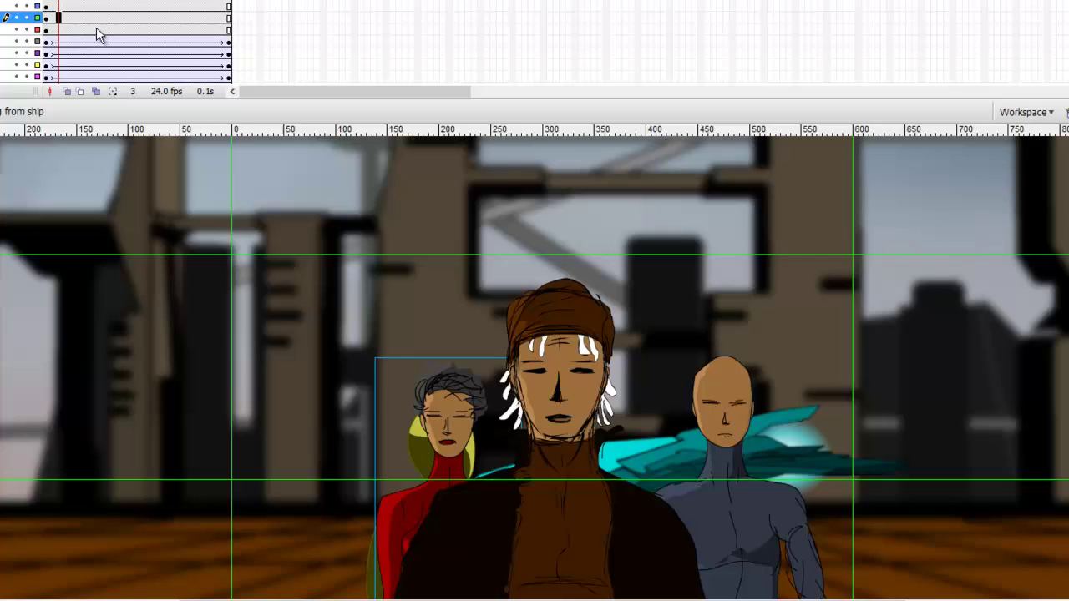
key("Return")
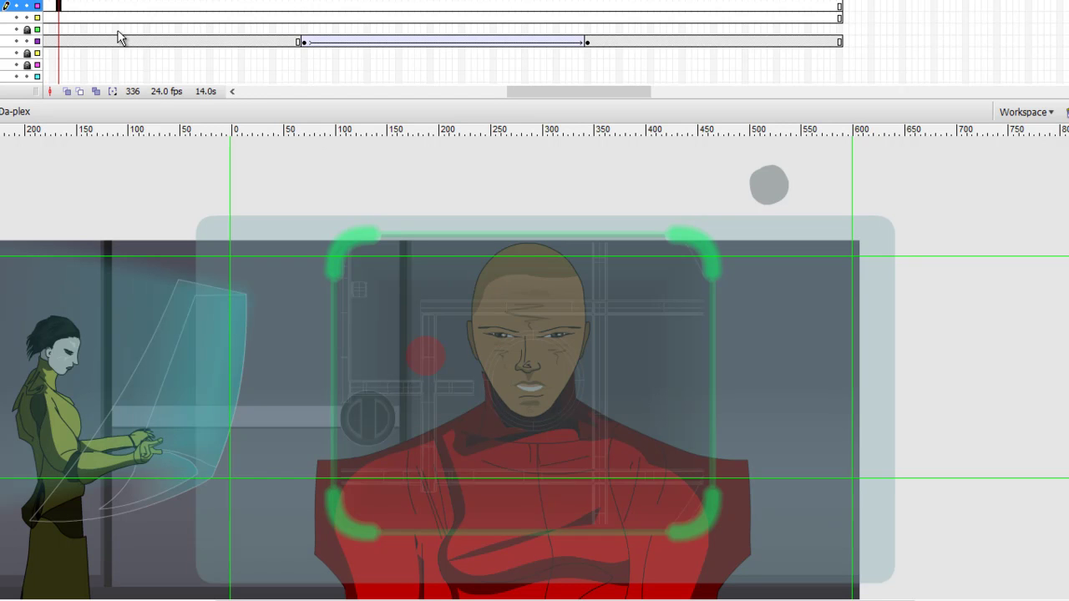
key("Return")
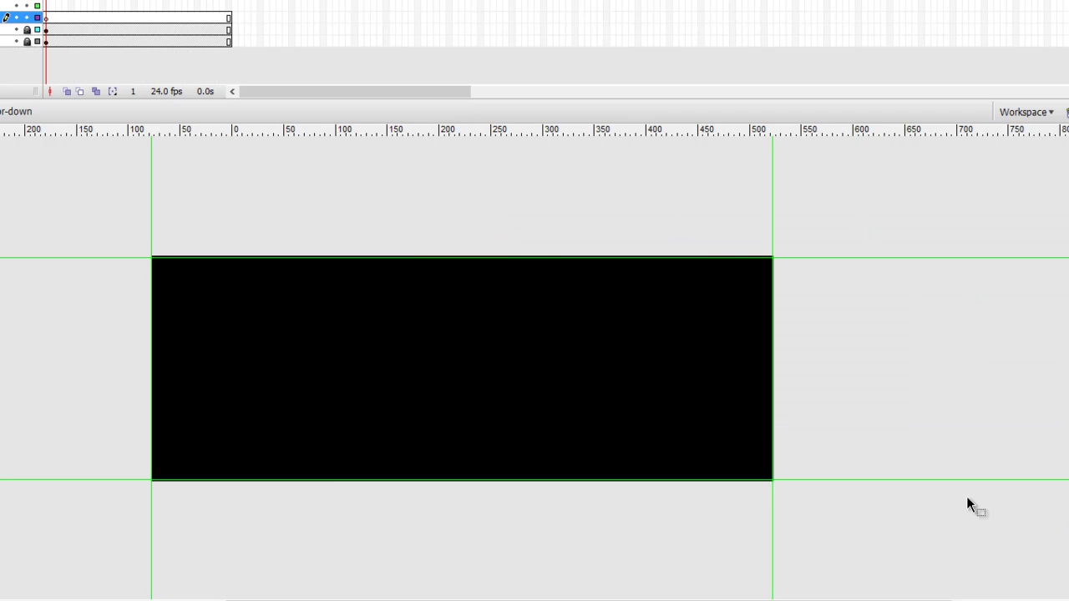
- Play the two-character scene and its camera push-in from the first frame
key("Return")
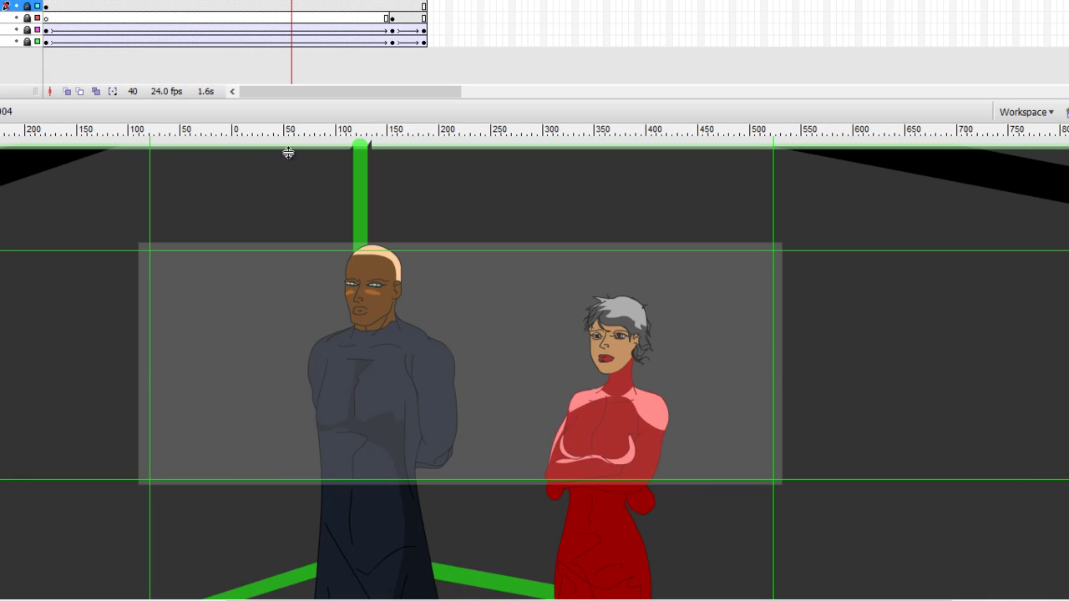
left_click(59, 16)
key("Return")
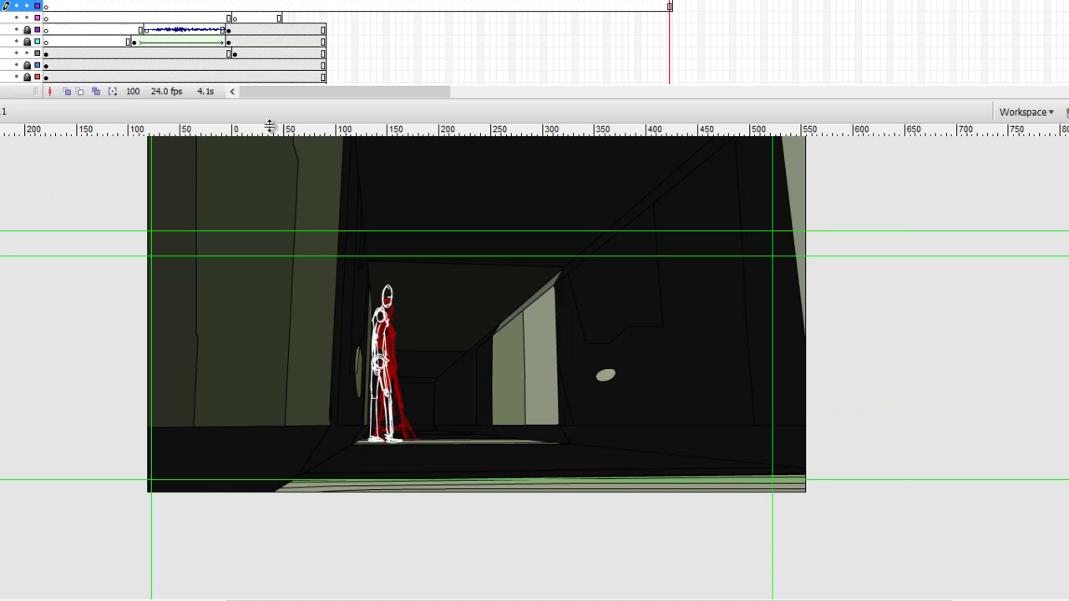
left_click(59, 16)
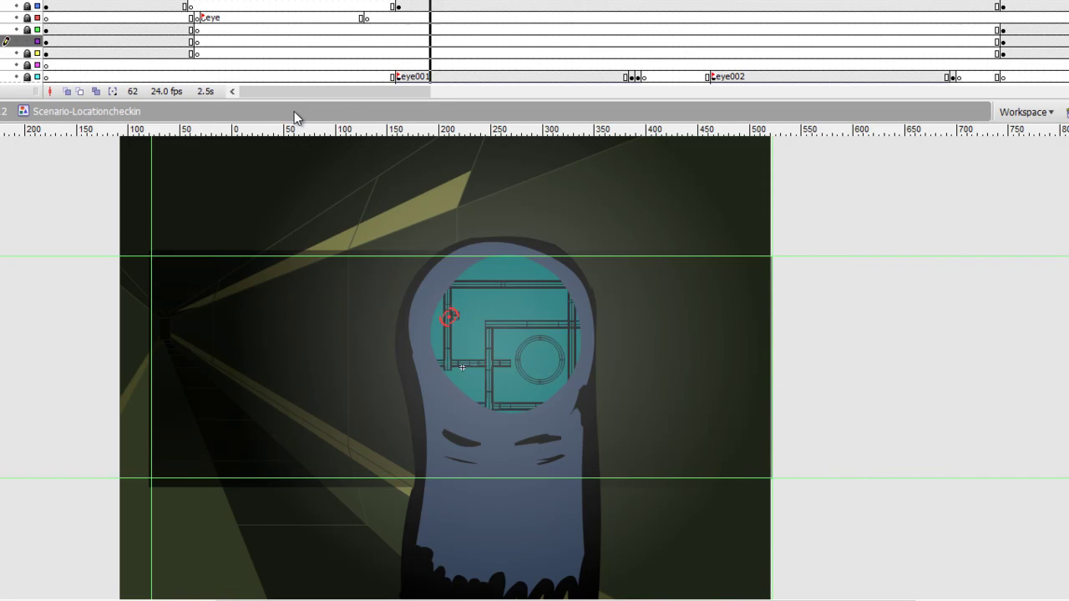
- Enlarge the timeline and scrub from frame 32 through the hooded figure's later shots
mouse_move(681, 121)
left_mouse_down()
mouse_move(694, 341)
mouse_move(705, 282)
left_mouse_up()
left_click(305, 112)
left_click_drag(307, 118, 542, 148)
left_click(738, 194)
left_click(811, 207)
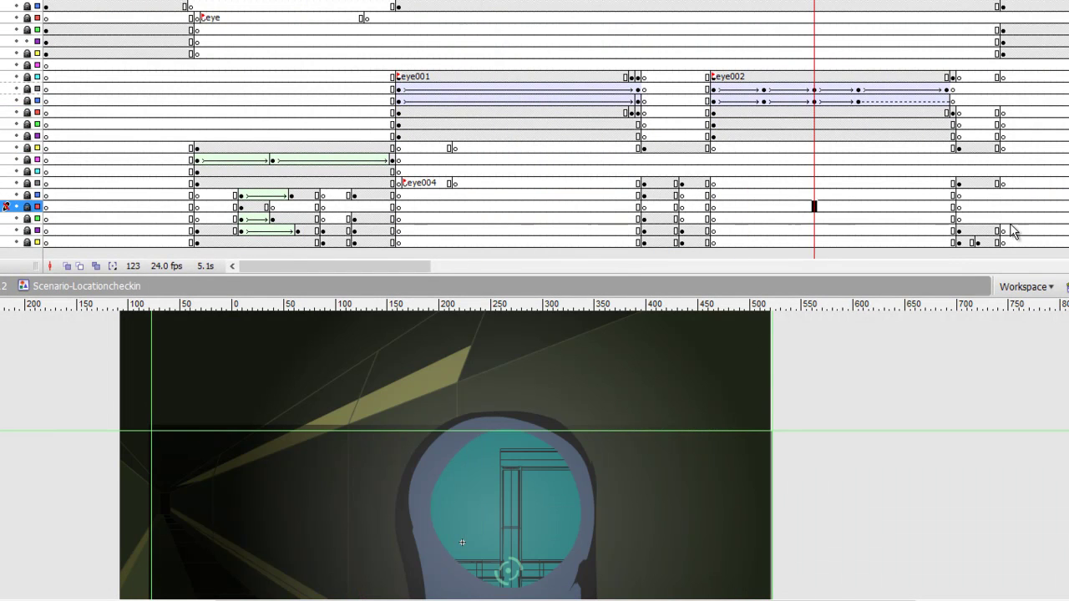
left_click(1034, 206)
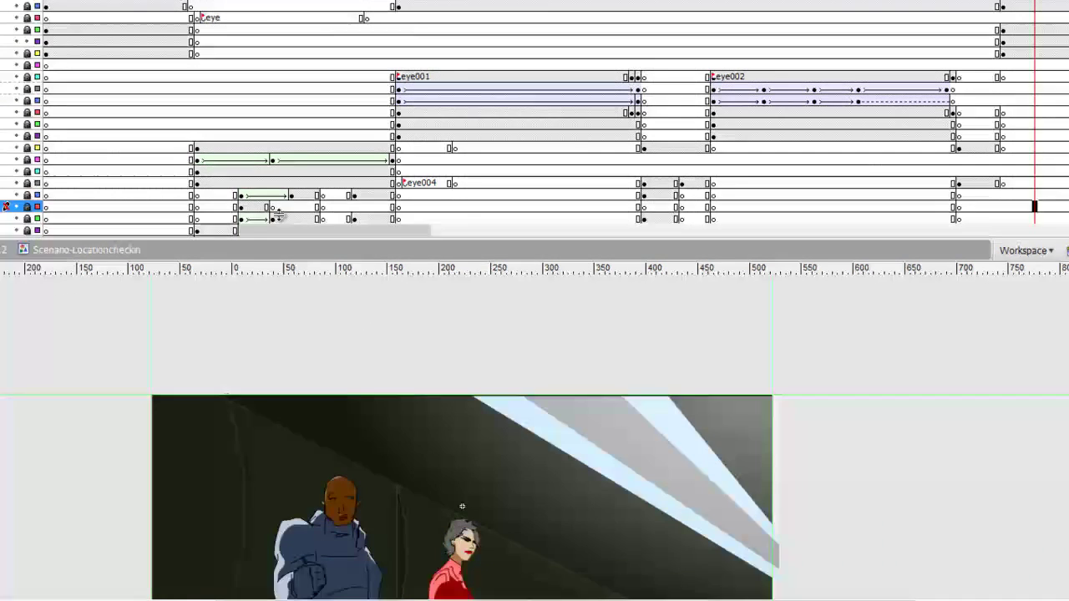
- Shrink the timeline for the artwork, then enlarge it again to show more layers
left_click_drag(172, 259, 167, 36)
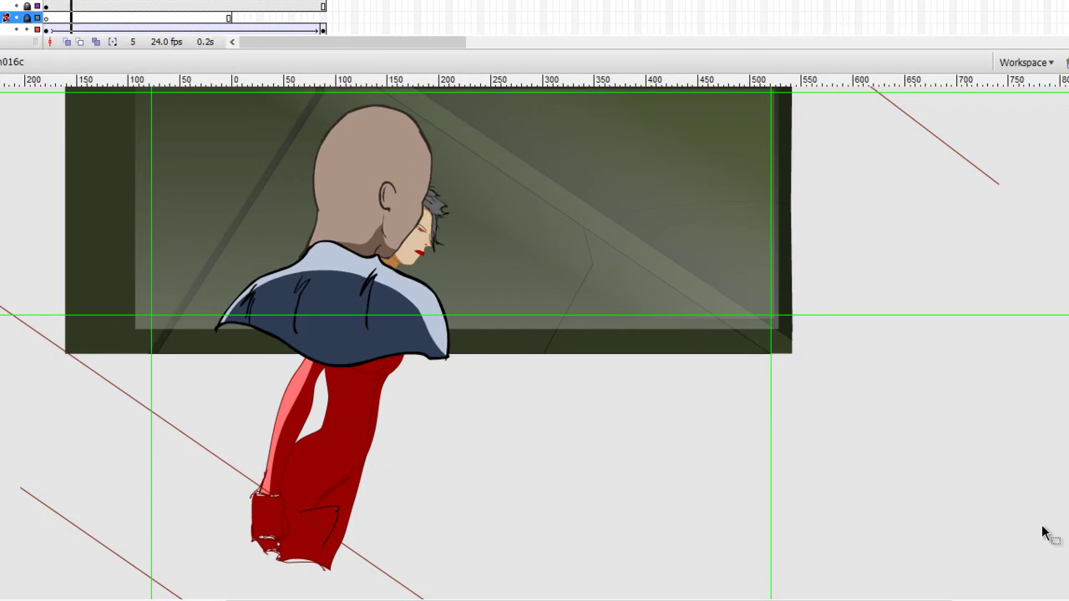
left_click_drag(927, 52, 909, 130)
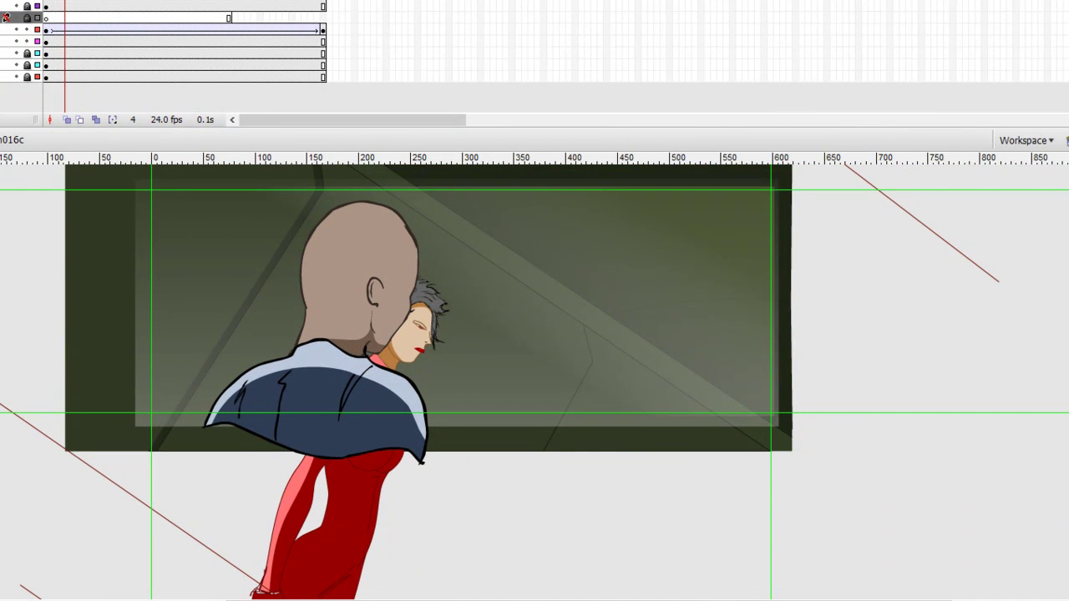
key("alt+w")
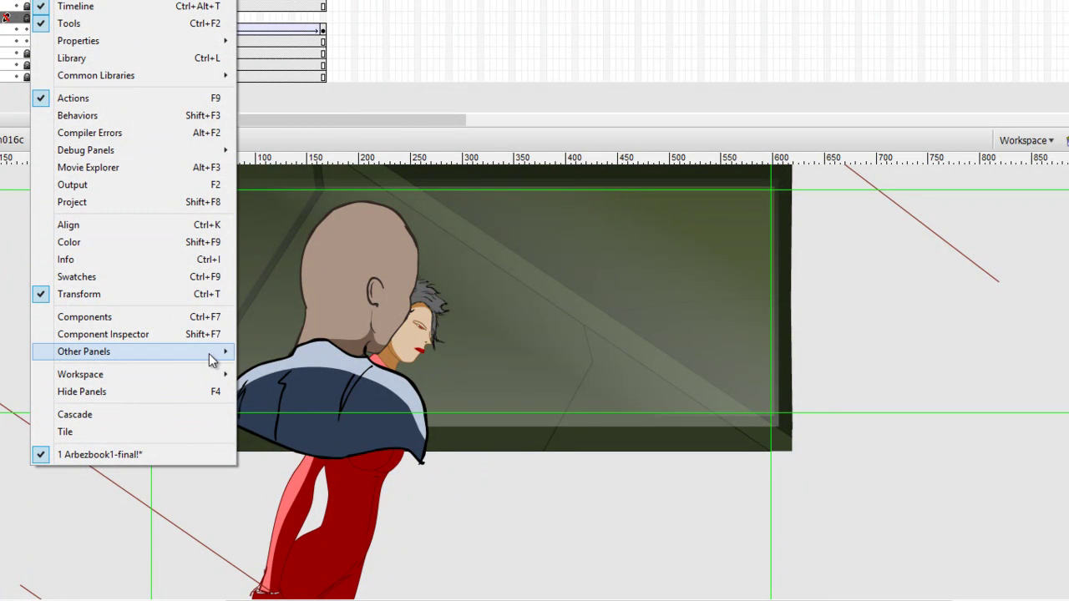
mouse_move(83, 351)
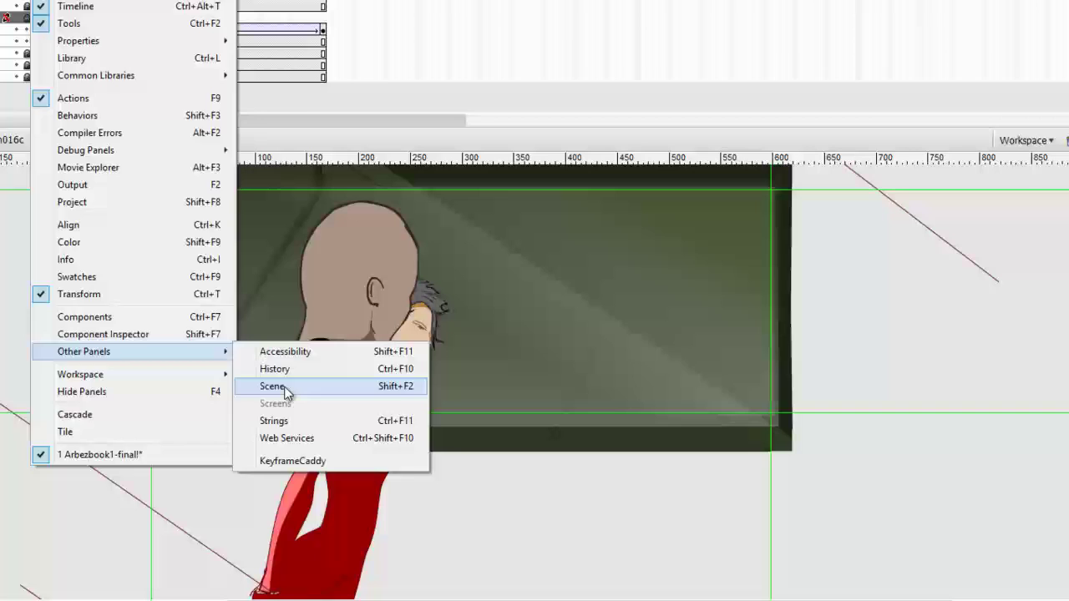
- Open the Scene panel, dock it at the window's edge, and step between scenes
left_click(279, 386)
left_click_drag(636, 278, 1035, 223)
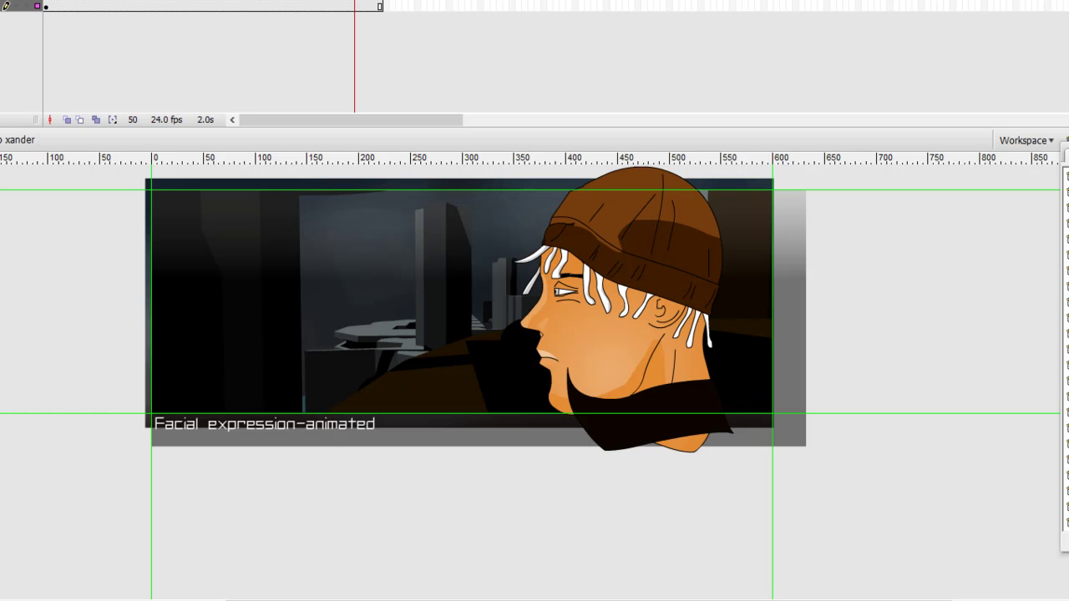
key("shift+F2")
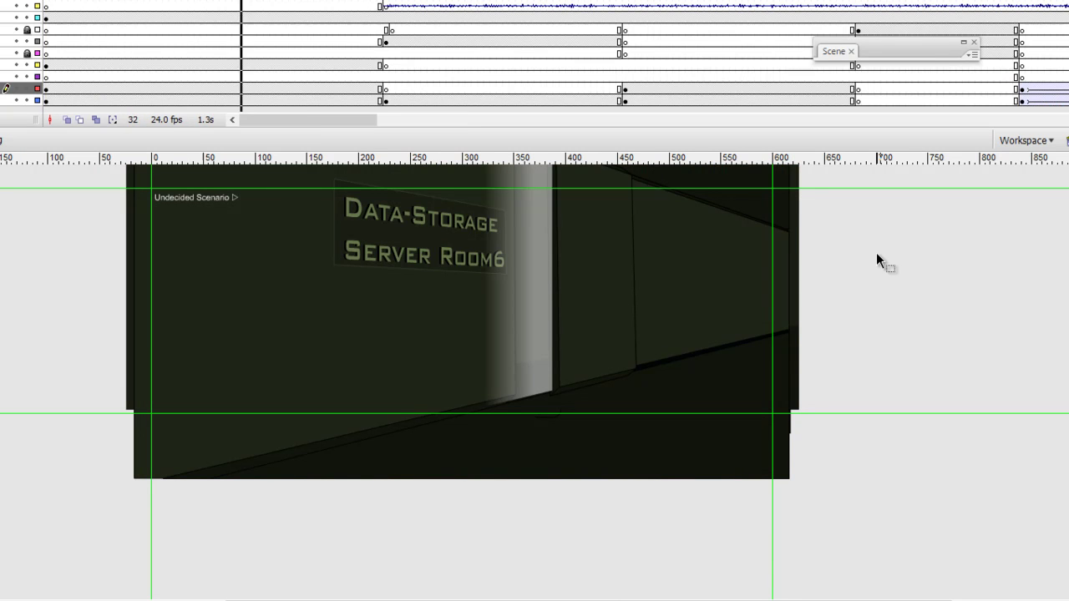
key("comma")
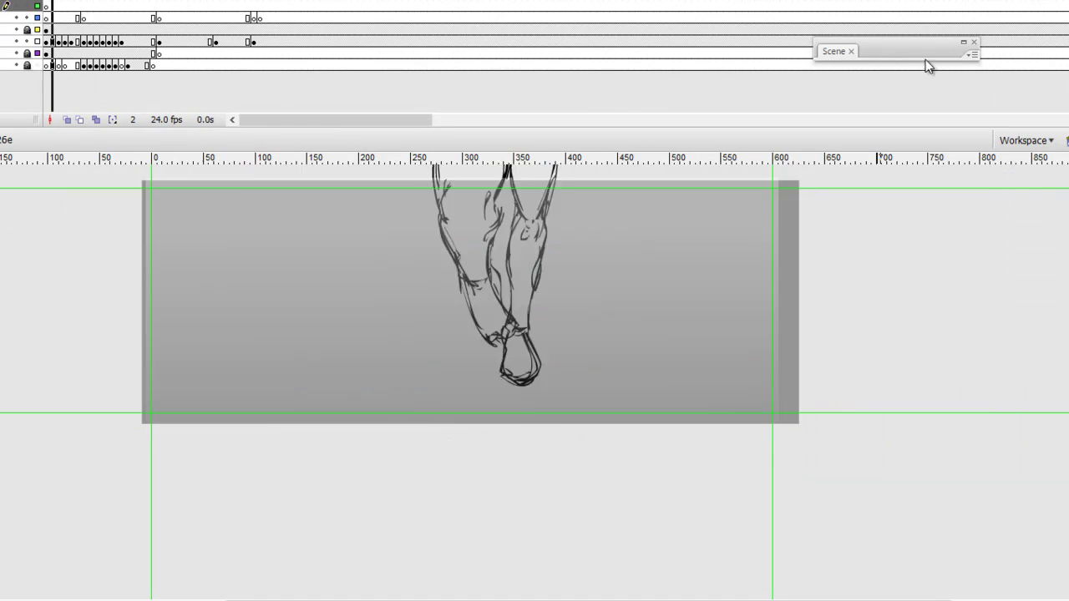
- Move the Scene panel aside to browse the deleted scenes
left_click_drag(925, 59, 985, 87)
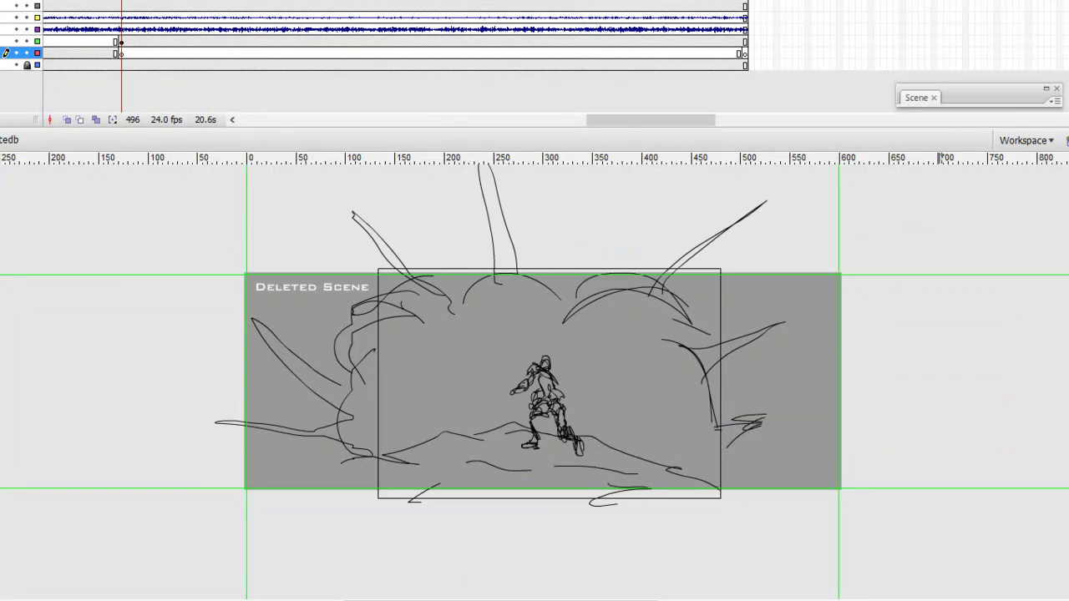
- Play the deleted fight storyboard from frame 1, step back two frames, then play the next deleted scene
left_click_drag(654, 124, 294, 126)
left_click(68, 39)
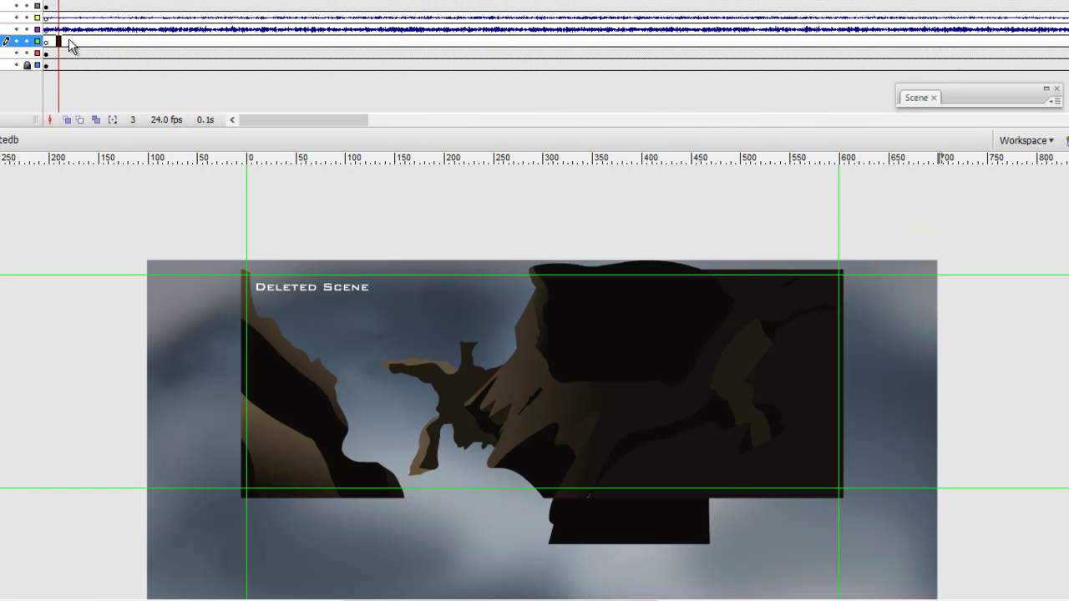
key("Return")
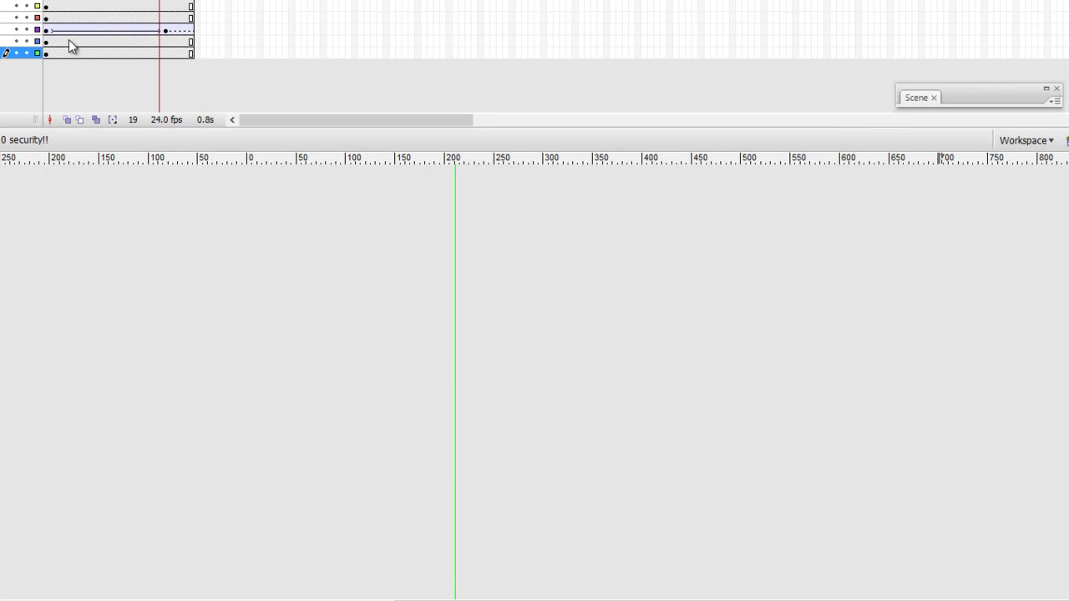
key("comma")
key("comma")
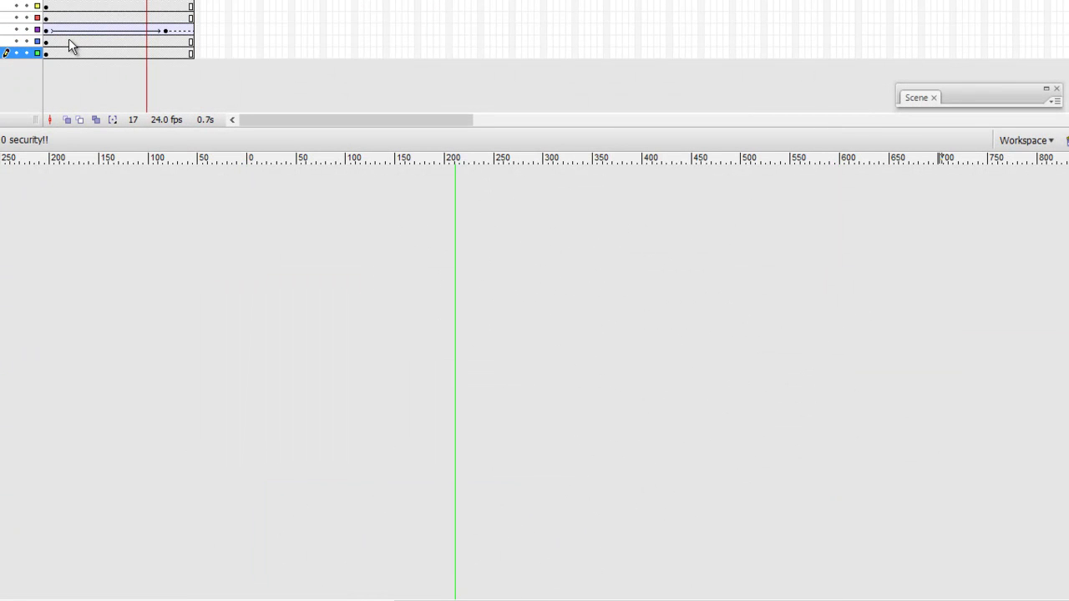
key("comma")
key("comma")
key("comma")
key("comma")
key("comma")
key("comma")
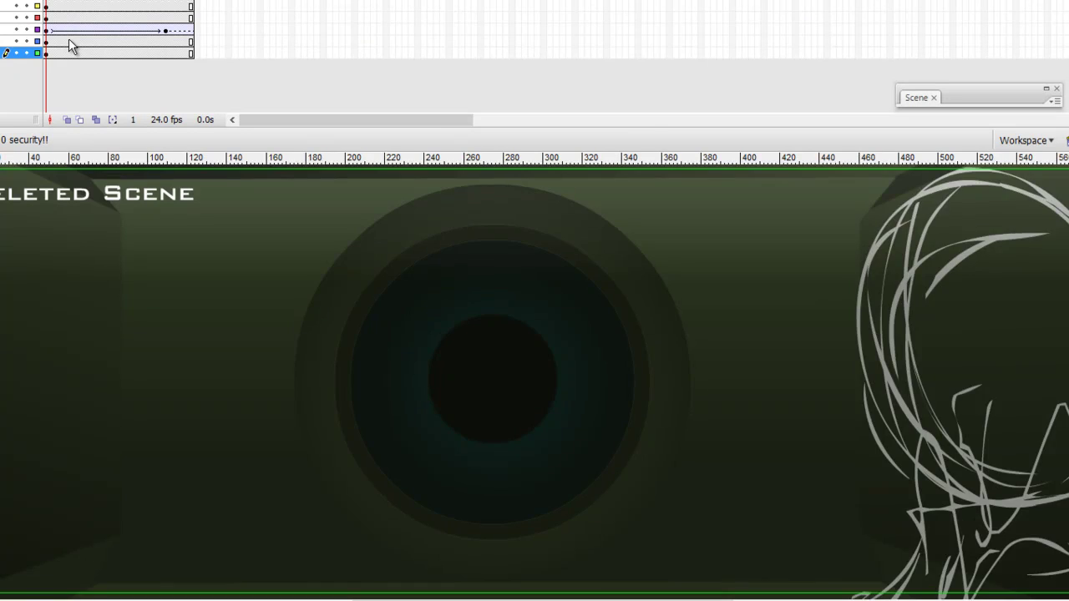
key("Return")
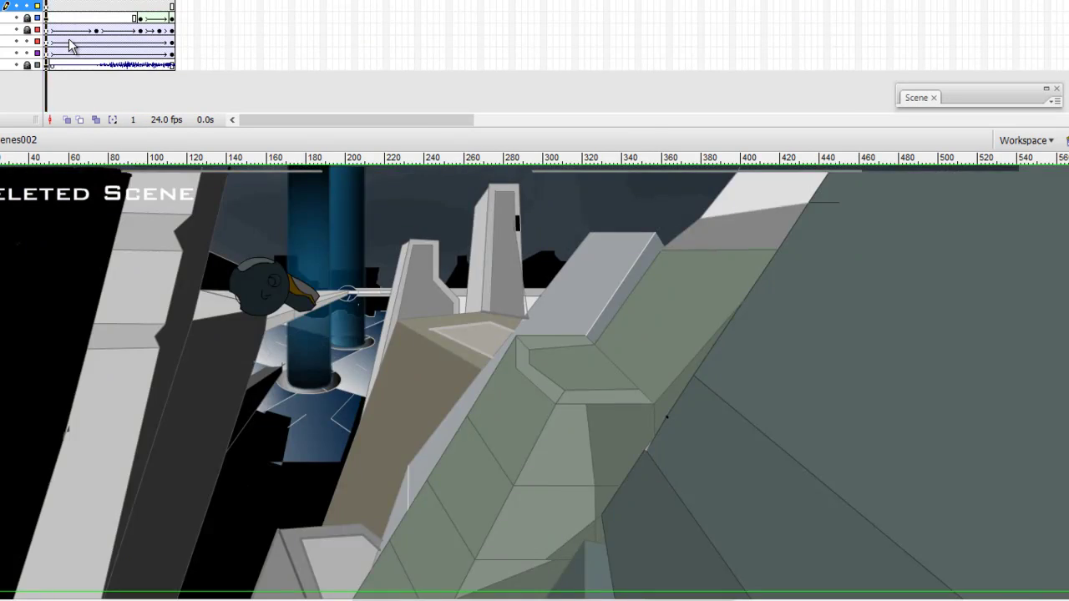